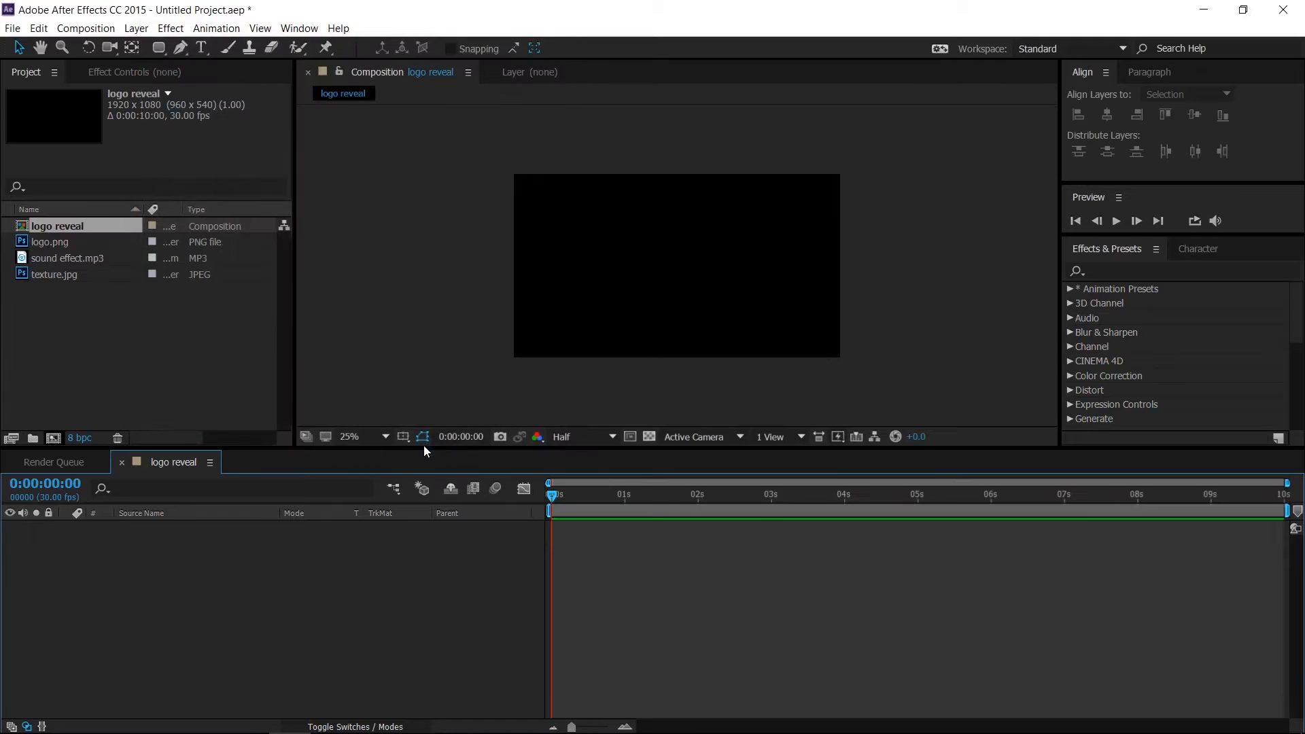
# Create a new 1920 x 1080 px dark gray solid layer named bg in the logo reveal composition.
pyautogui.rightClick(134, 589)
pyautogui.moveTo(218, 446)
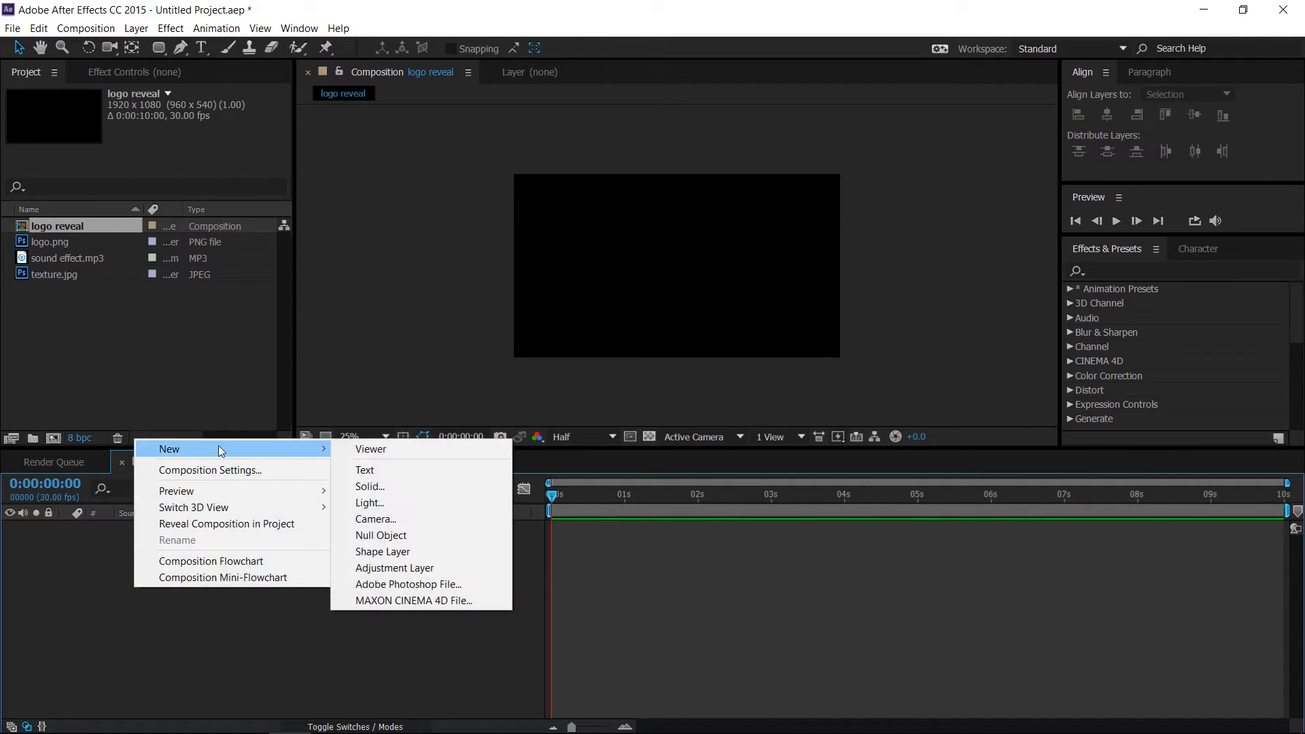
pyautogui.click(377, 484)
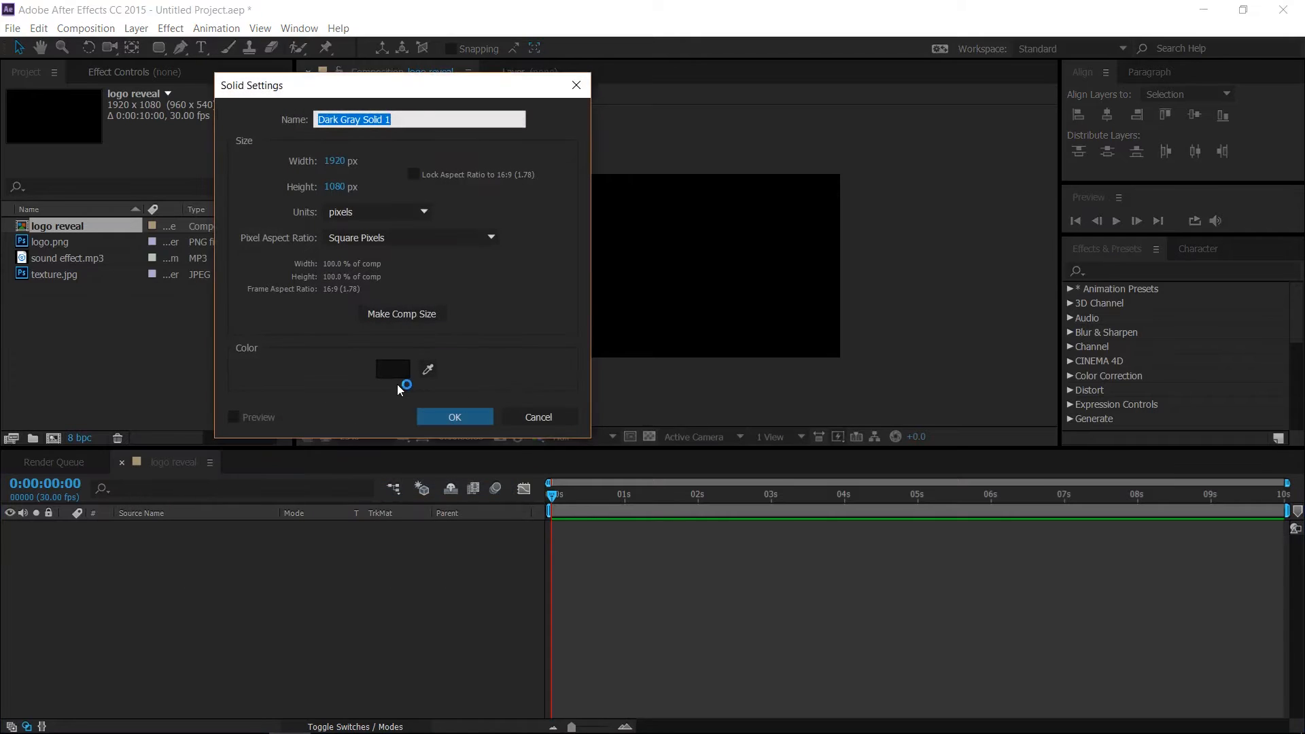
pyautogui.write('bg')
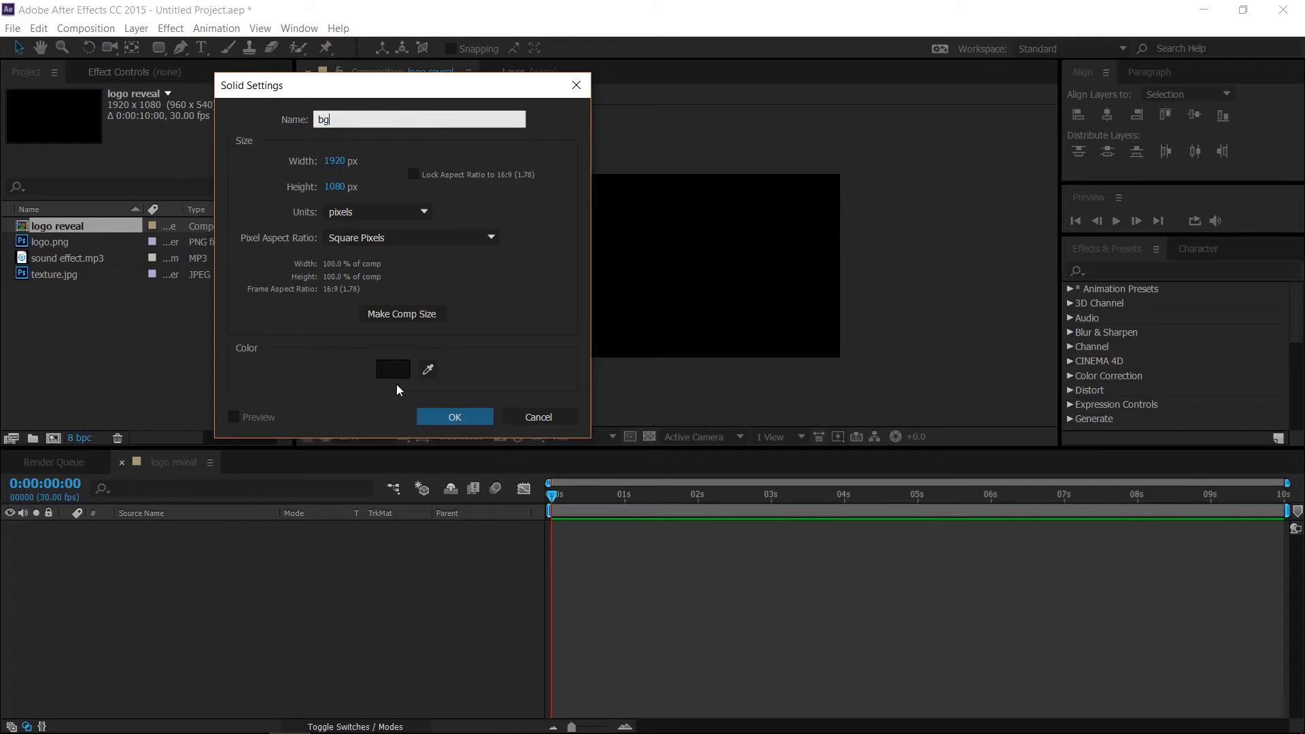
pyautogui.click(440, 414)
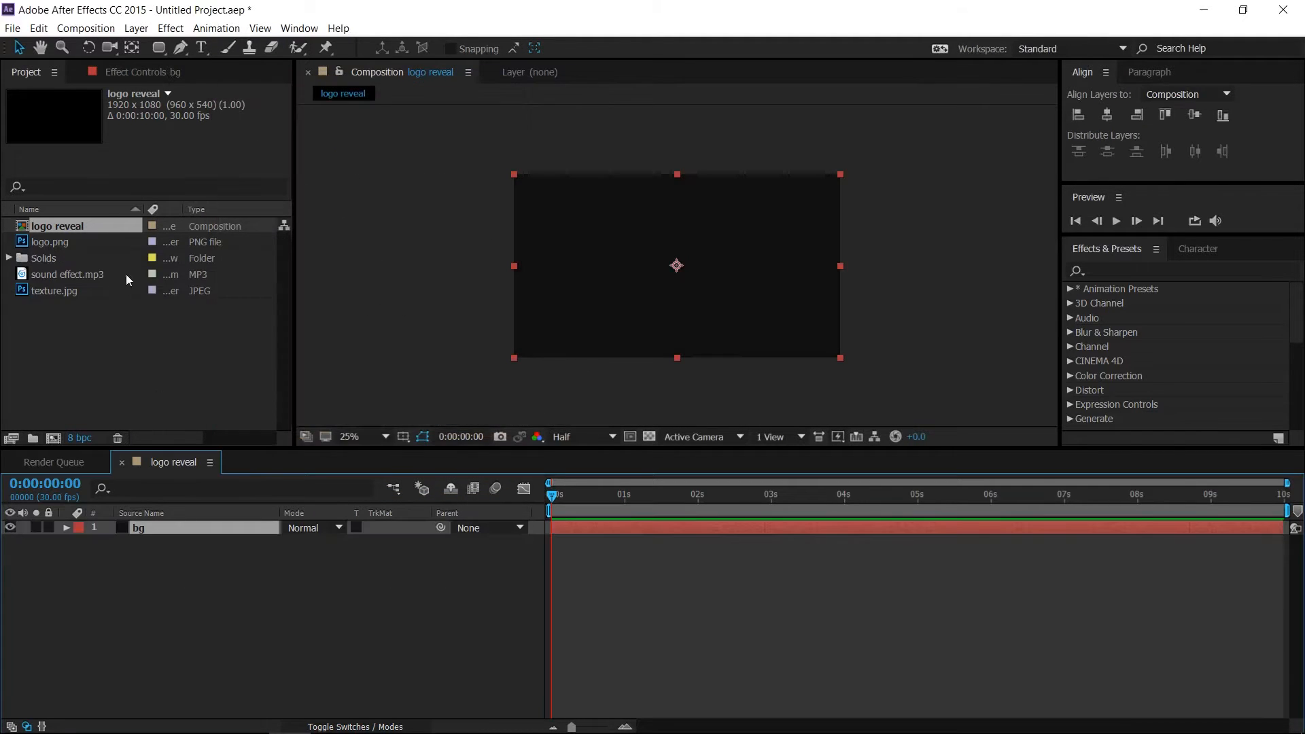
# Add logo.png above the bg layer and pre-compose it as logo, moving all attributes into the new composition.
pyautogui.moveTo(46, 243); pyautogui.dragTo(125, 528)
pyautogui.rightClick(148, 528)
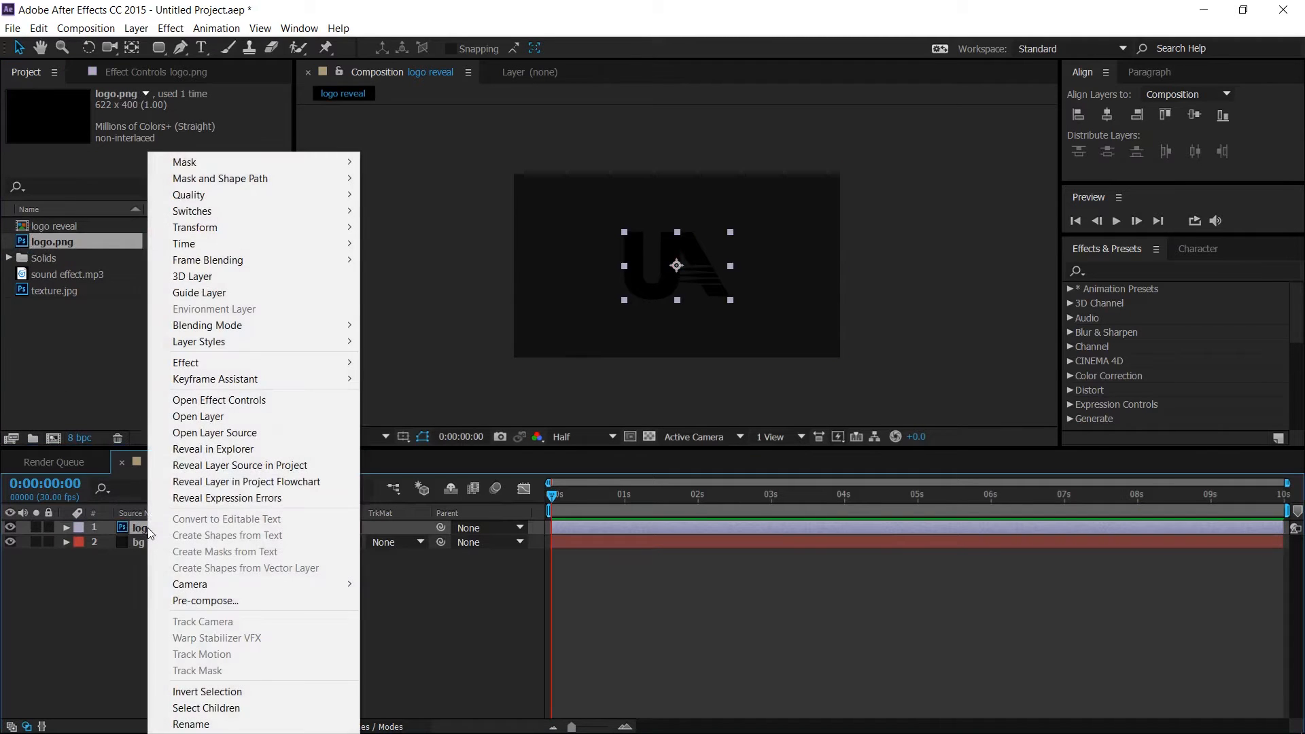
pyautogui.click(235, 603)
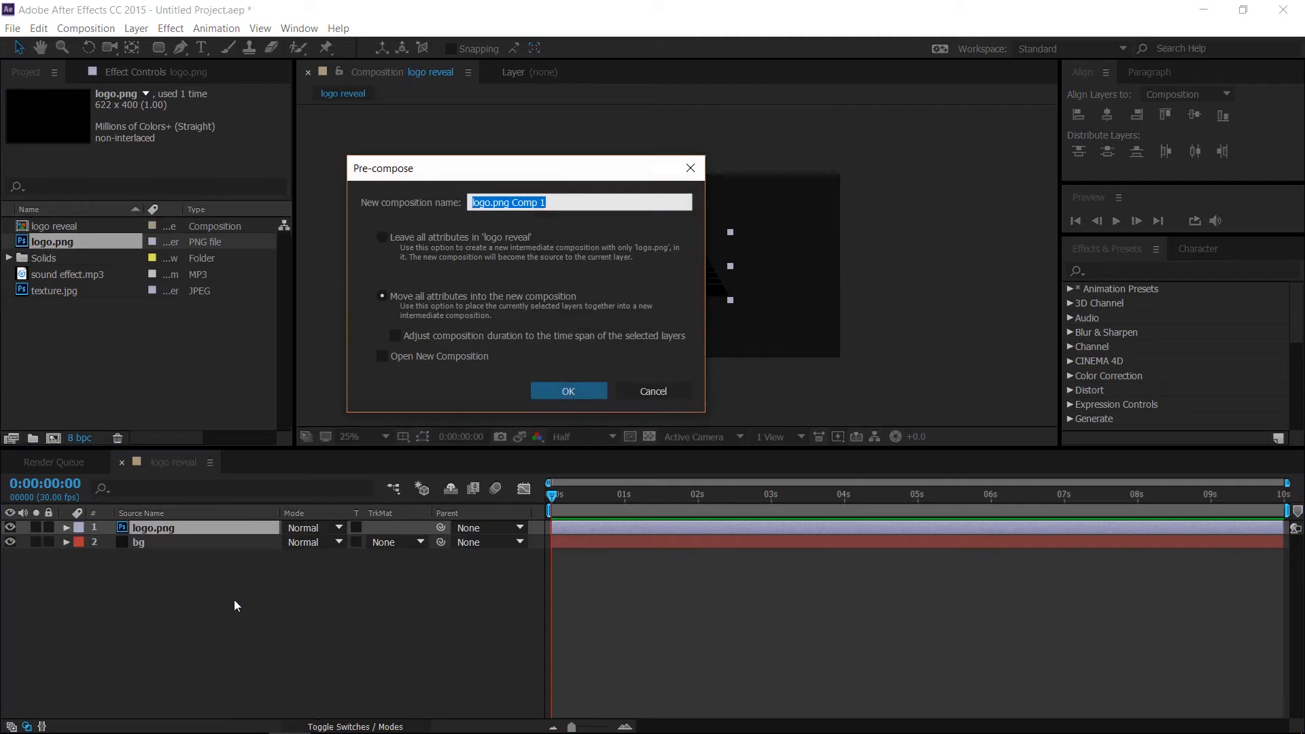
pyautogui.press('BackSpace')
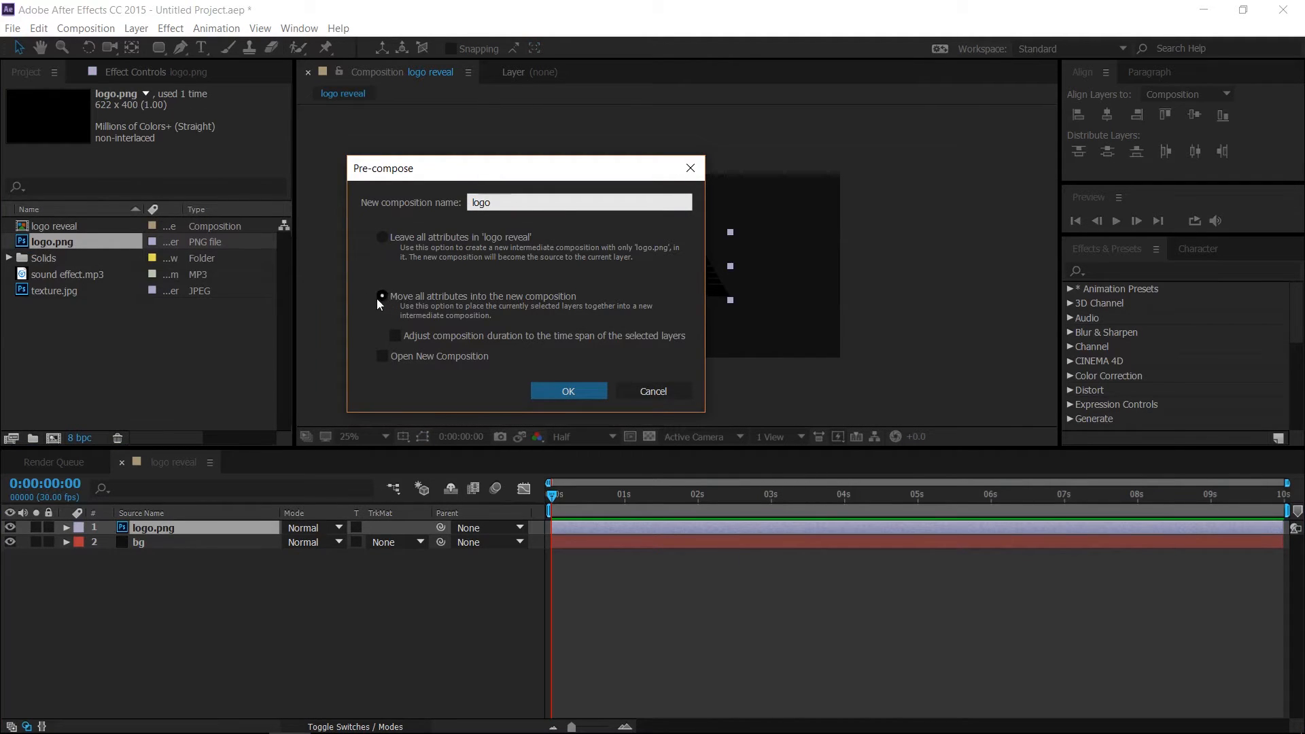
pyautogui.click(568, 393)
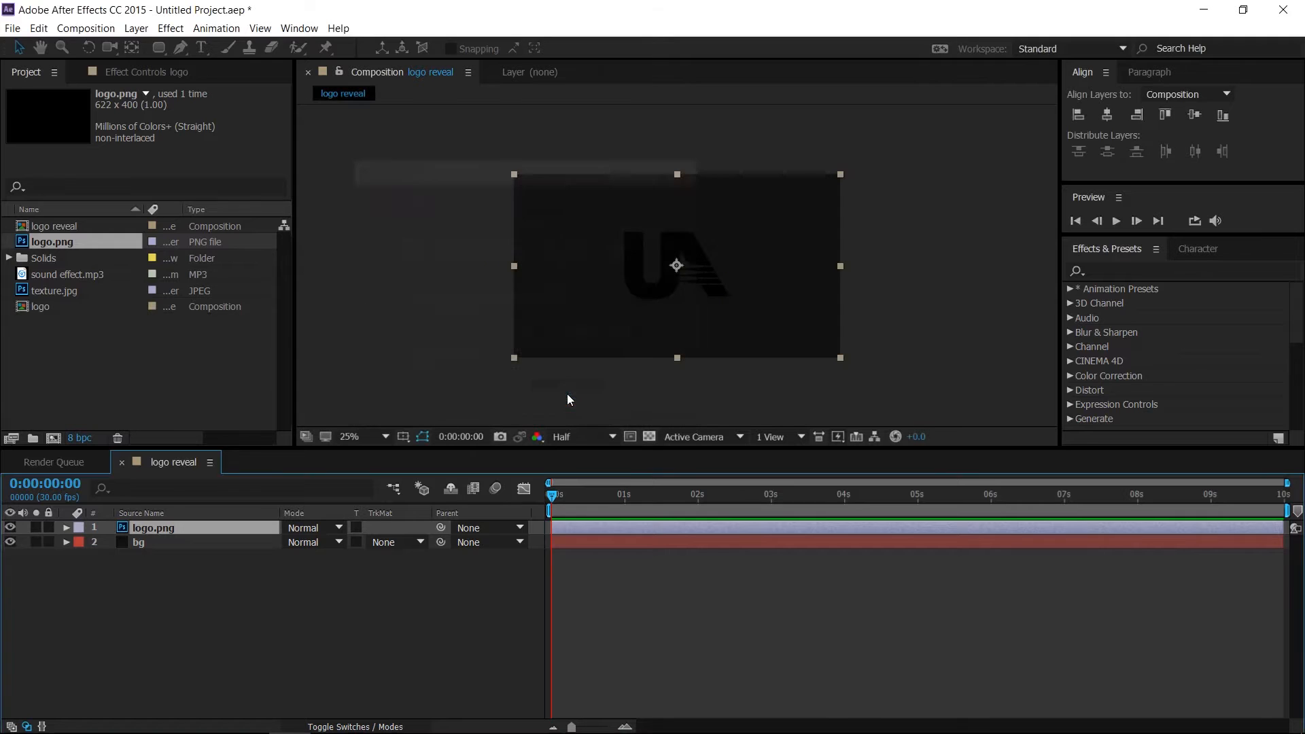
# Find the CC Light Sweep effect and apply it to the logo layer.
pyautogui.click(1168, 271)
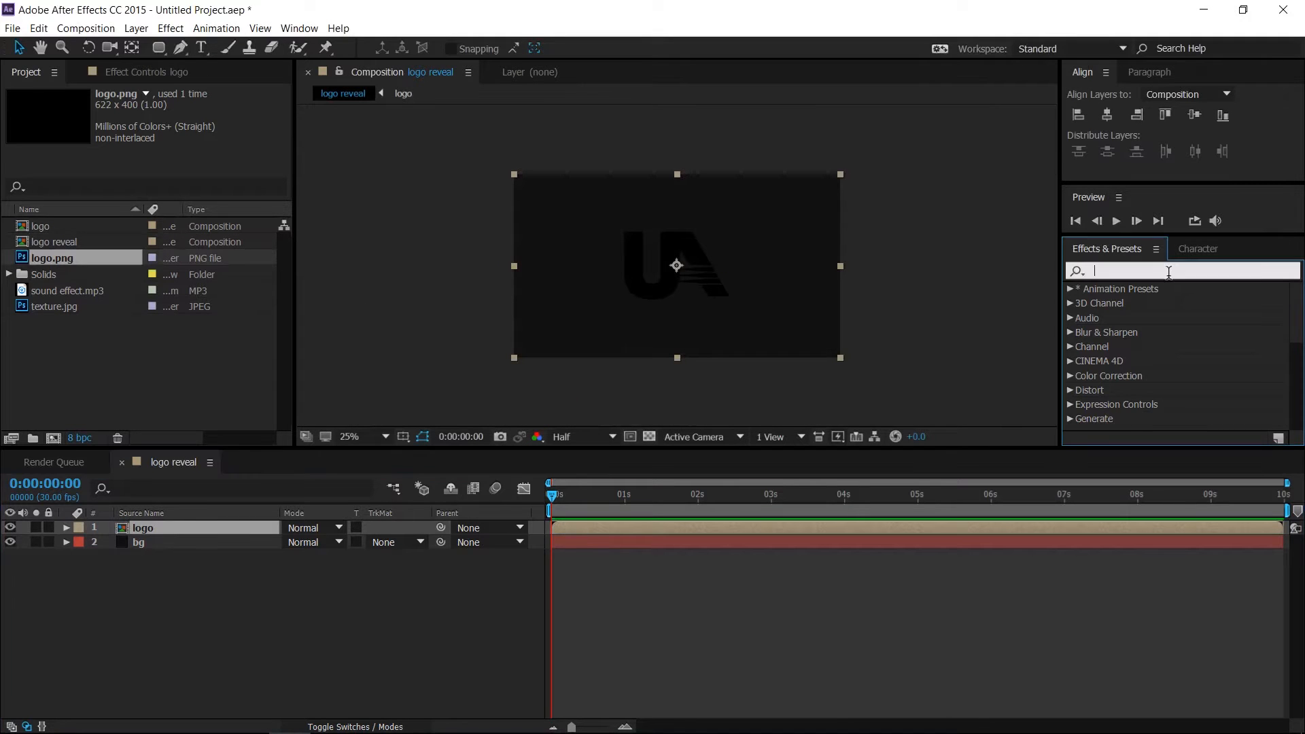
pyautogui.write('cc')
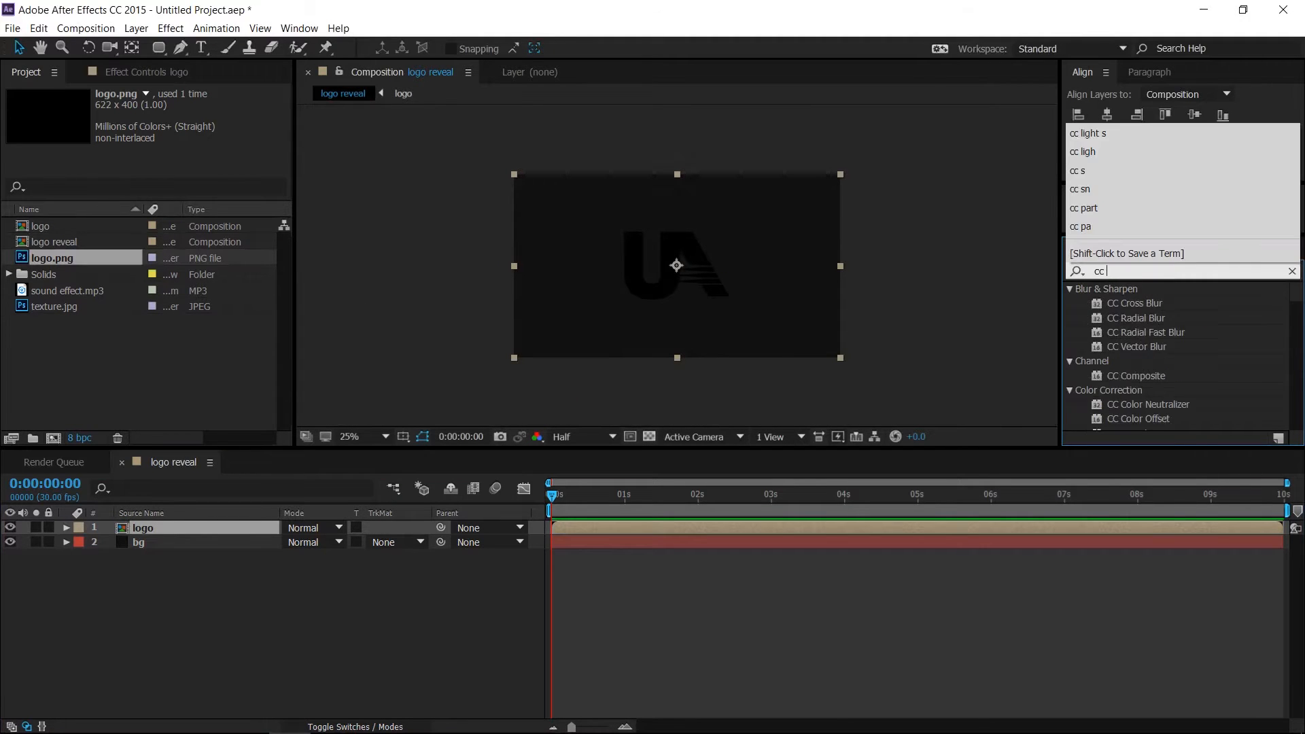
pyautogui.write(' light s')
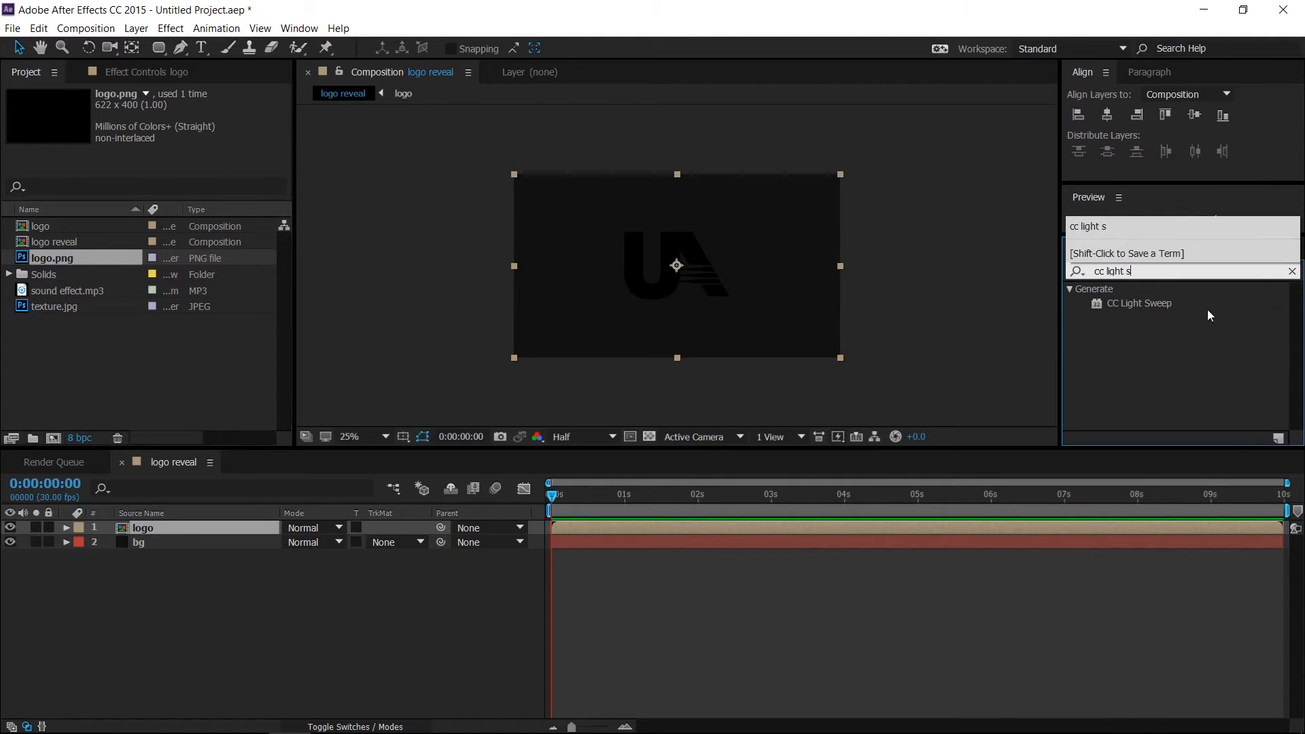
pyautogui.moveTo(1156, 305); pyautogui.dragTo(150, 526)
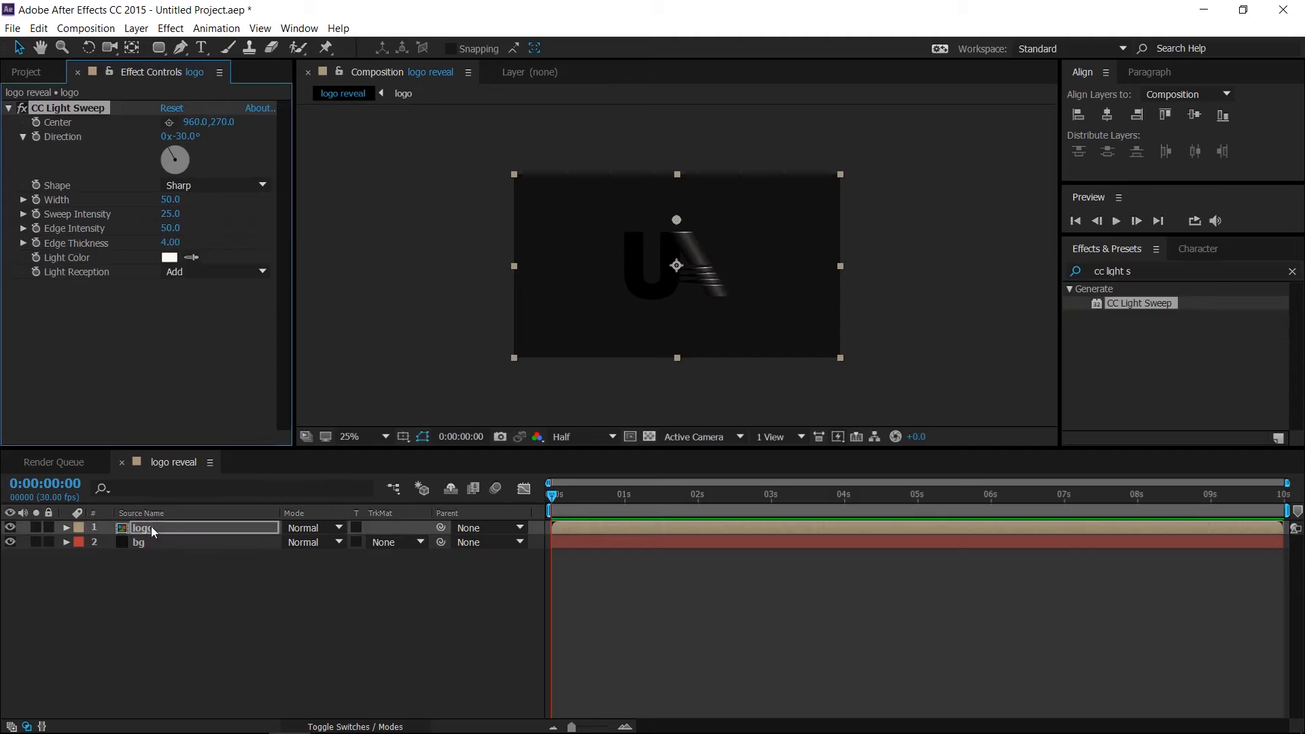
# Set the light sweep's Light Reception to Cutout, Width to 200, Edge Intensity to 25 and Edge Thickness to 2.
pyautogui.click(204, 271)
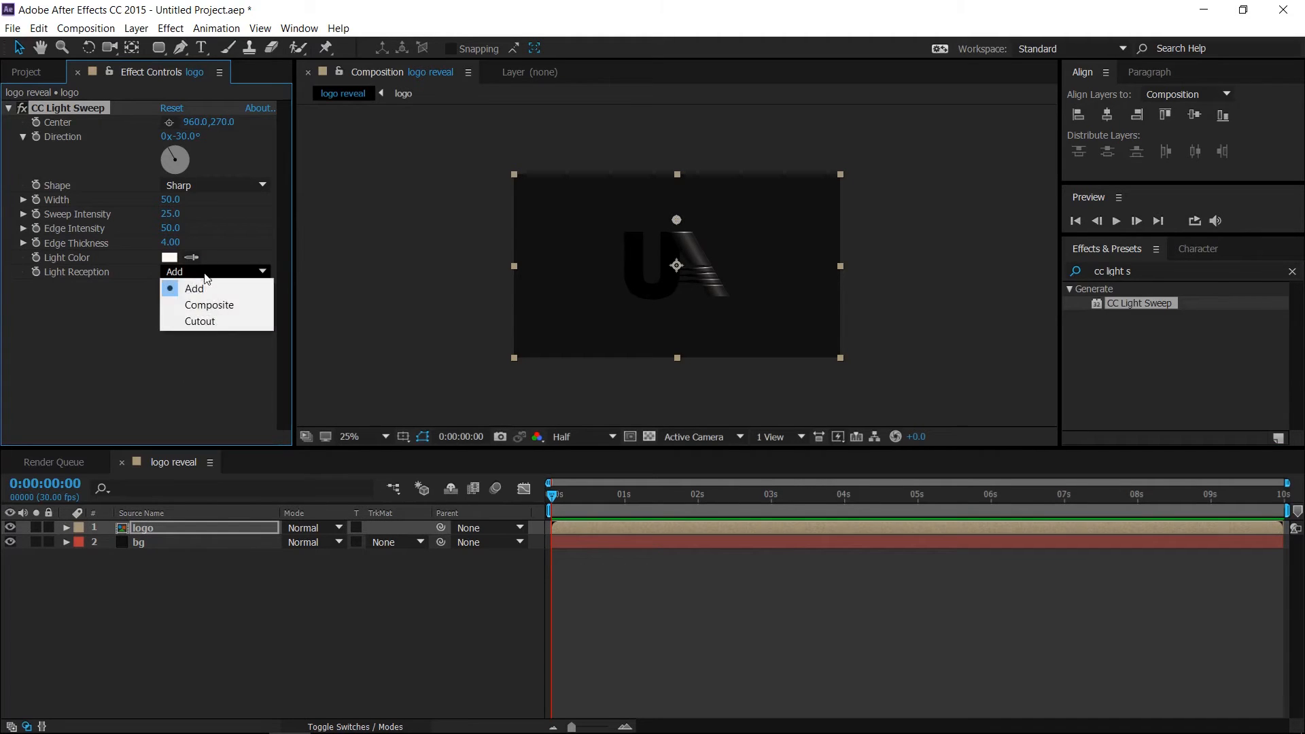
pyautogui.click(204, 322)
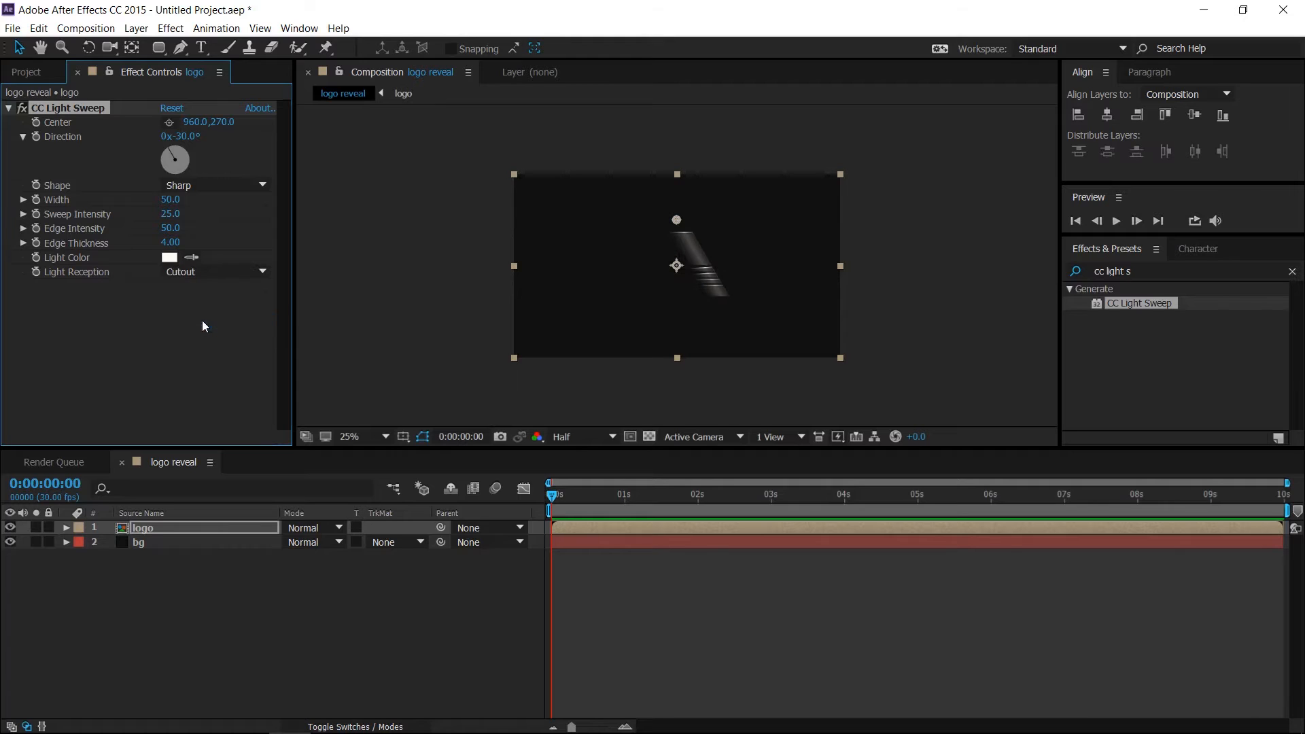
pyautogui.click(173, 202)
pyautogui.write('200')
pyautogui.press('Return')
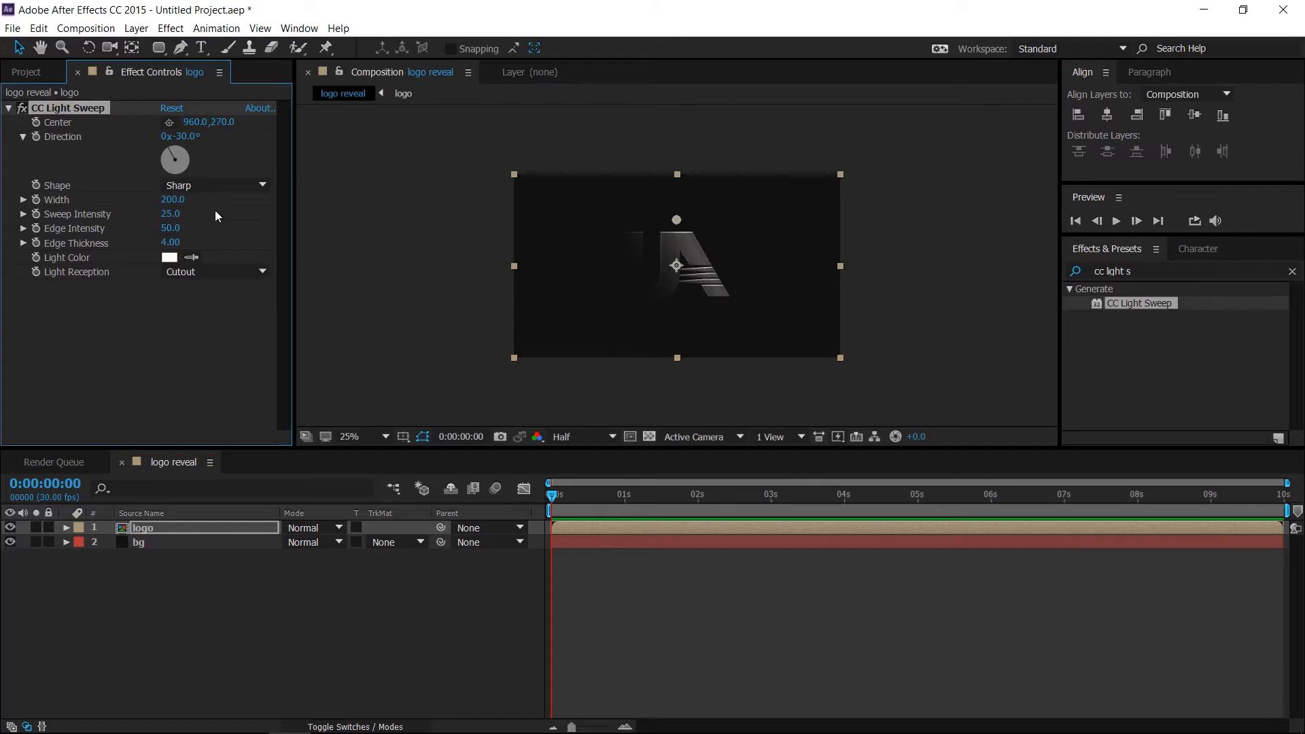
pyautogui.click(173, 229)
pyautogui.write('25')
pyautogui.press('Tab')
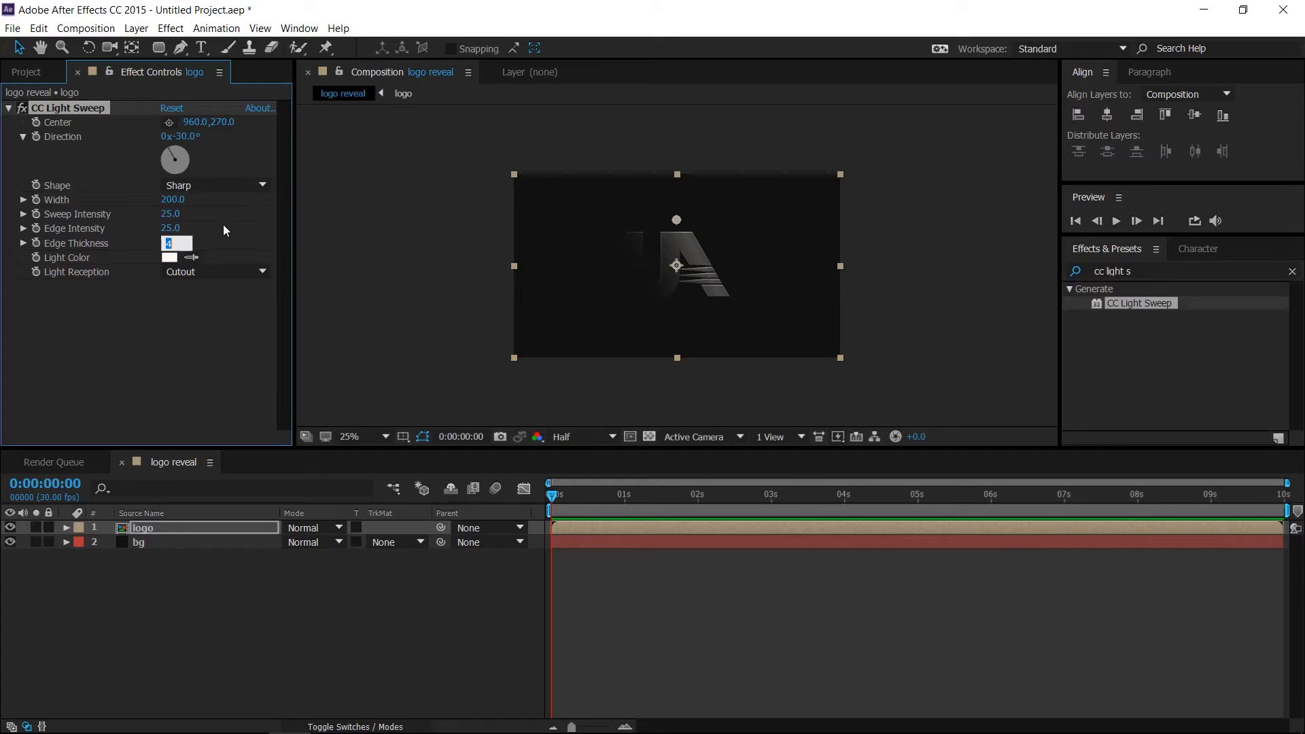
pyautogui.write('2')
pyautogui.press('Return')
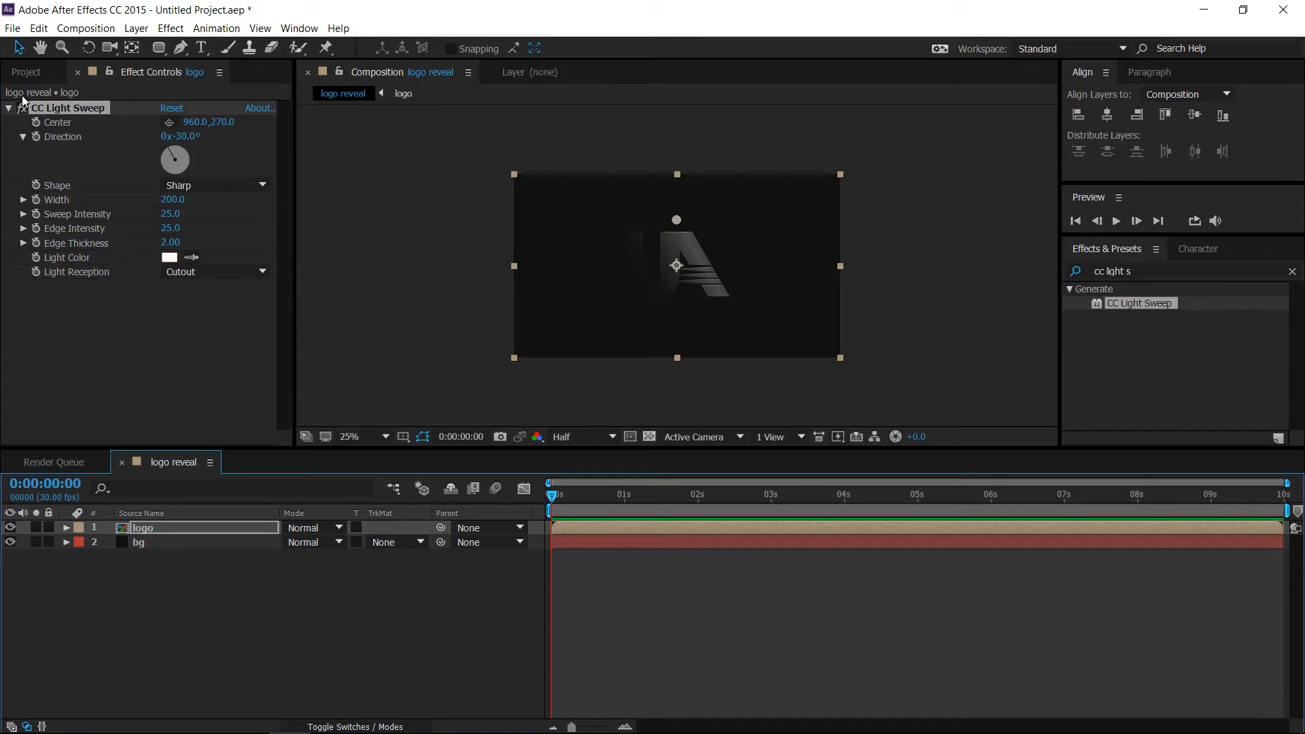
# Keyframe the light sweep's Center from about 164, 962 at the first frame to about 1780, 118 at 0:00:09:29.
pyautogui.click(38, 124)
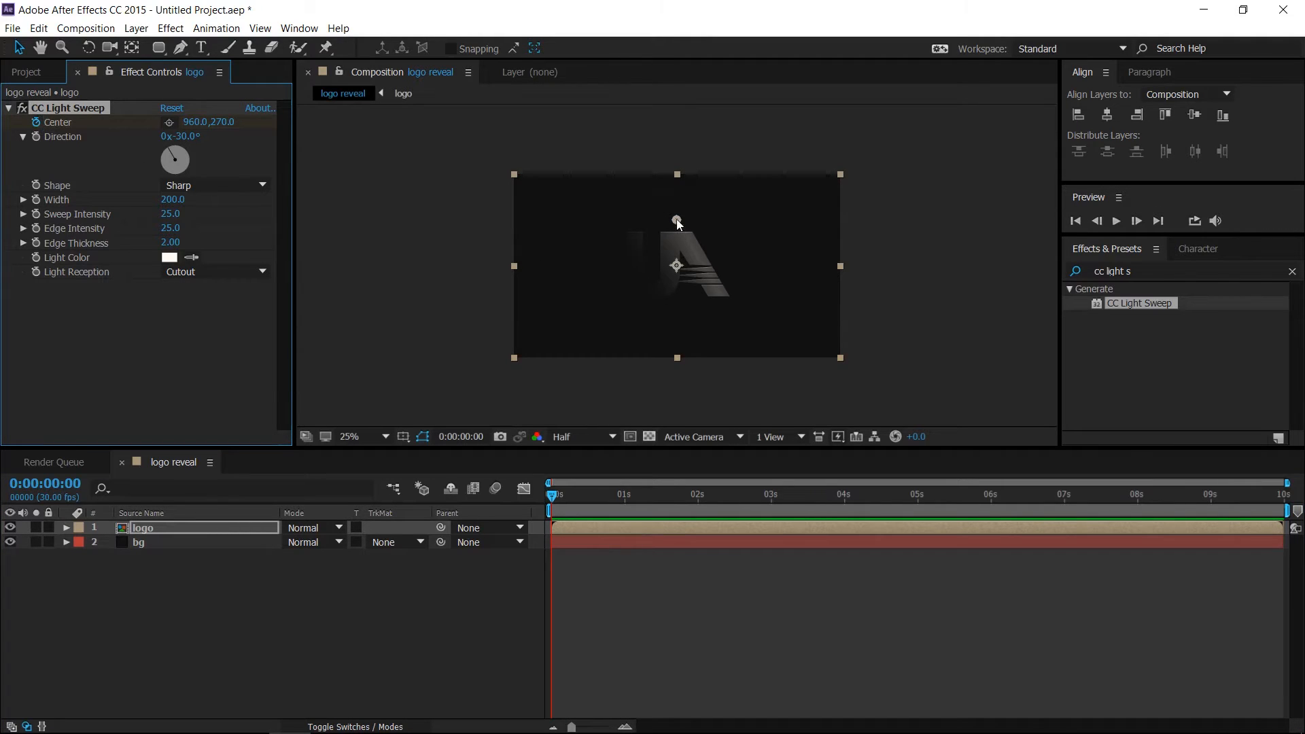
pyautogui.moveTo(677, 221); pyautogui.dragTo(542, 338)
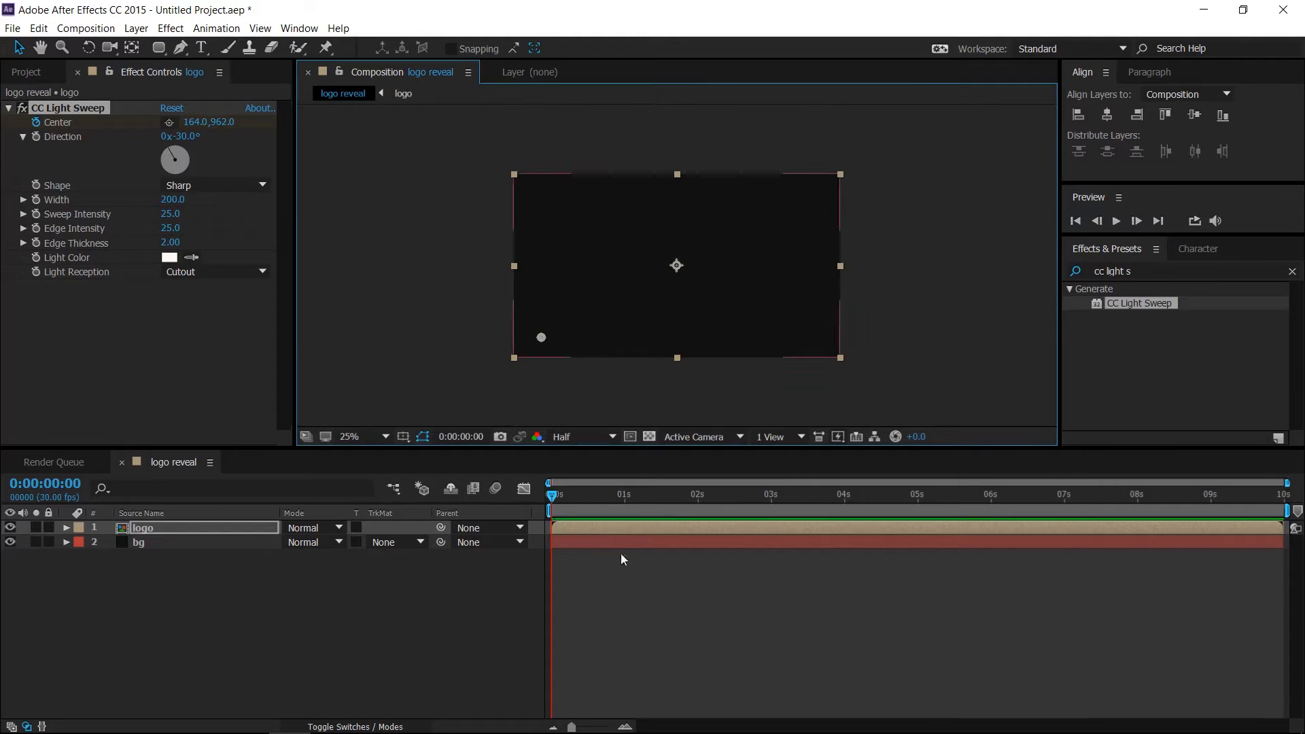
pyautogui.moveTo(552, 495); pyautogui.dragTo(1296, 489)
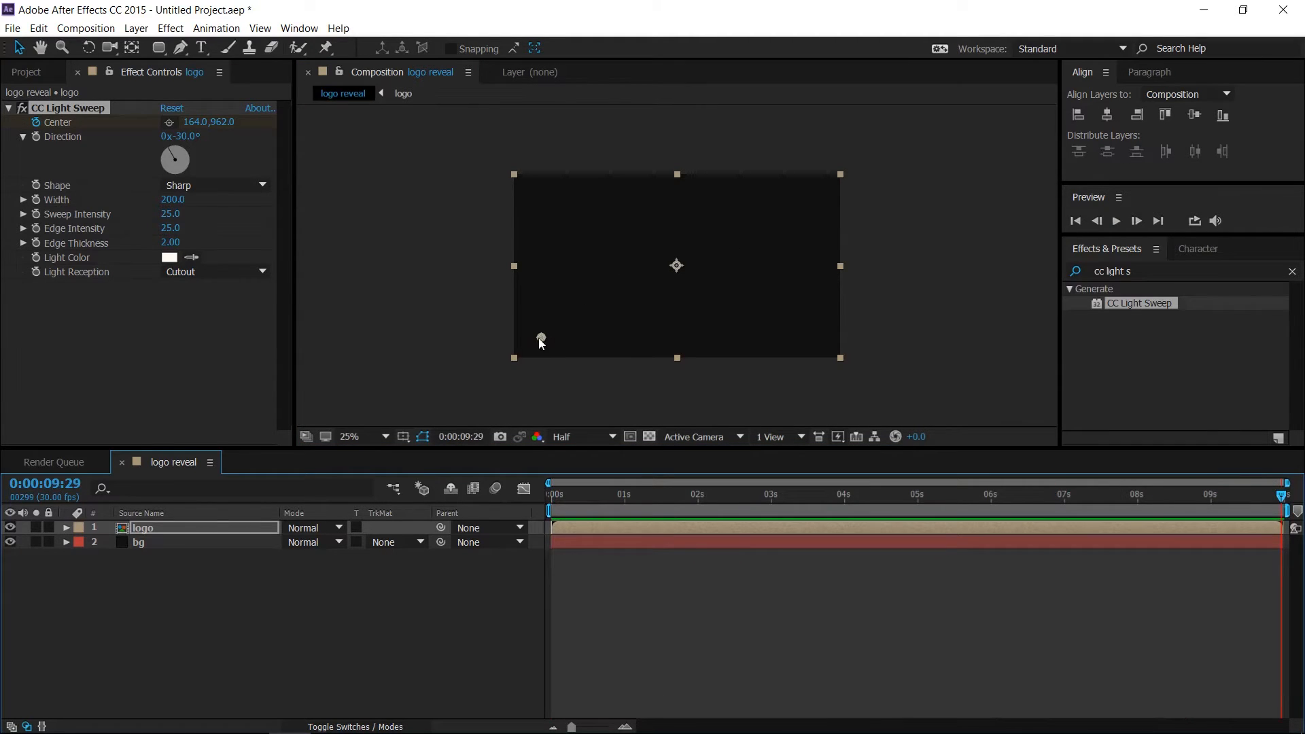
pyautogui.moveTo(541, 337); pyautogui.dragTo(816, 195)
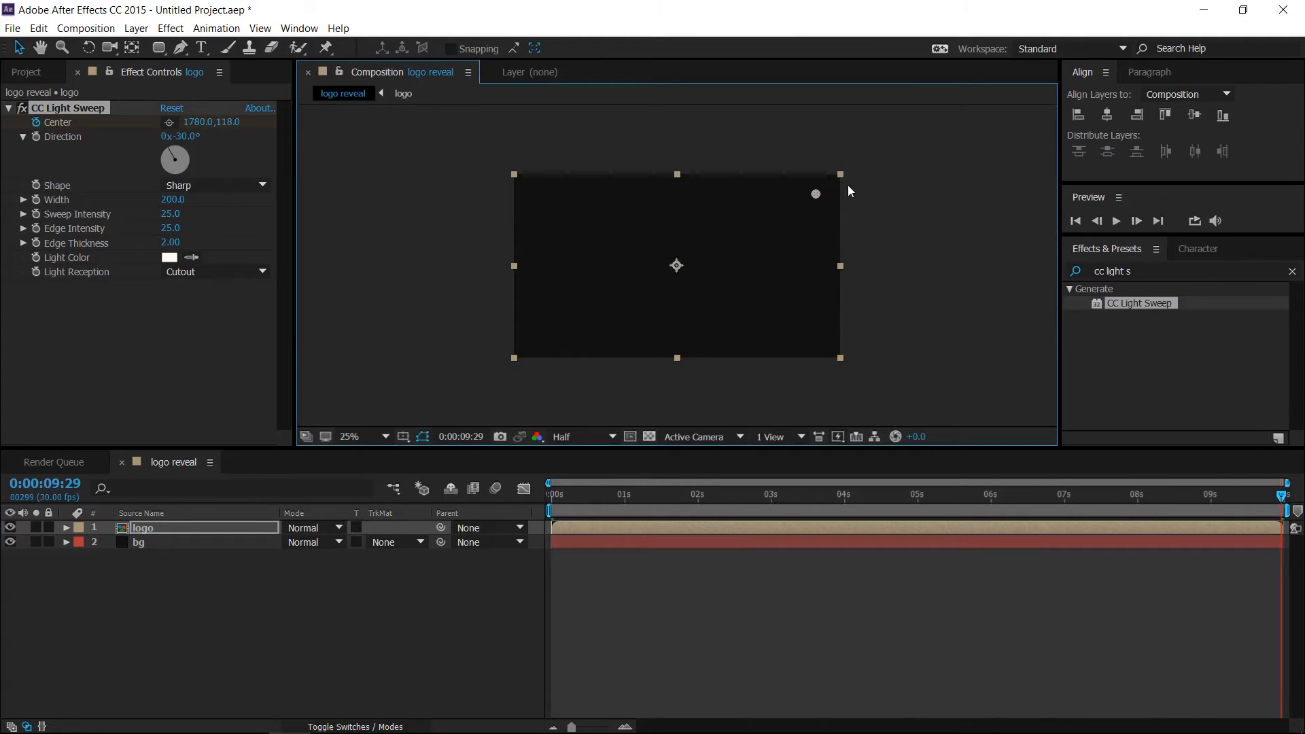
# Reveal the logo layer's two Center keyframes and apply Easy Ease to both.
pyautogui.press('u')
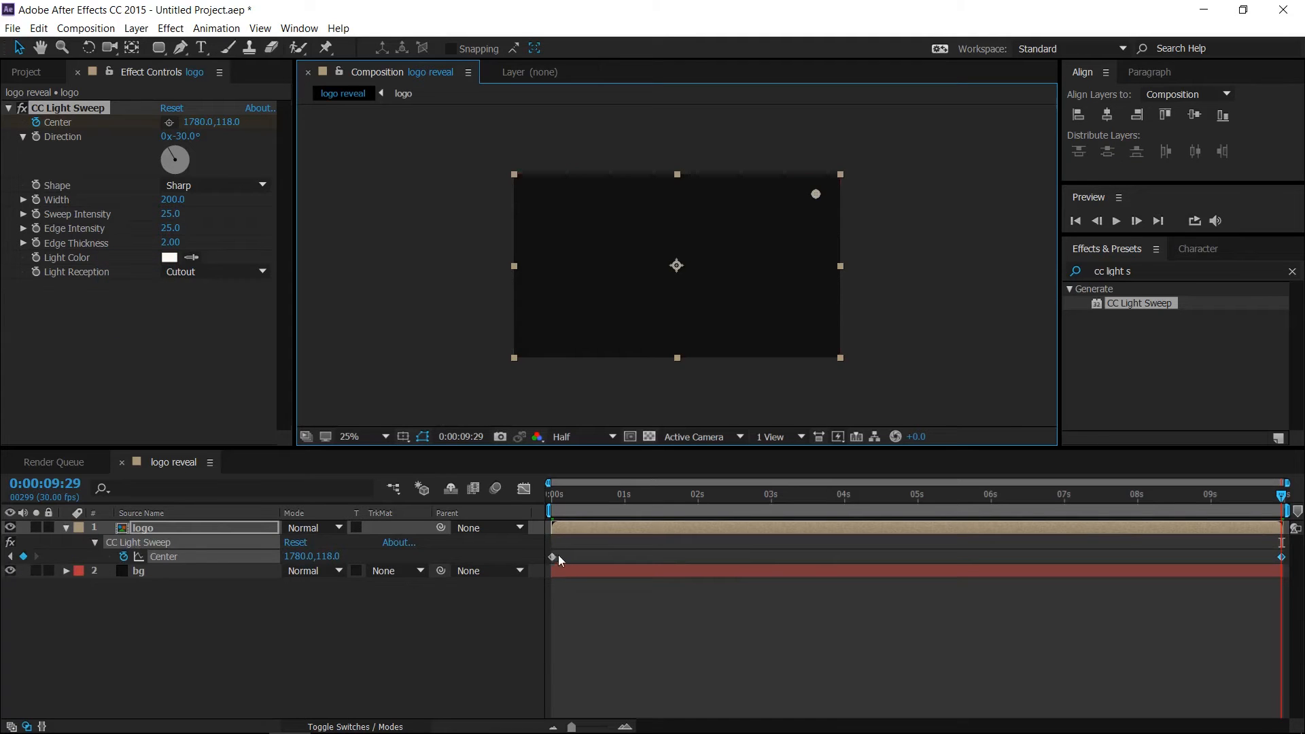
pyautogui.click(552, 558)
pyautogui.press('F9')
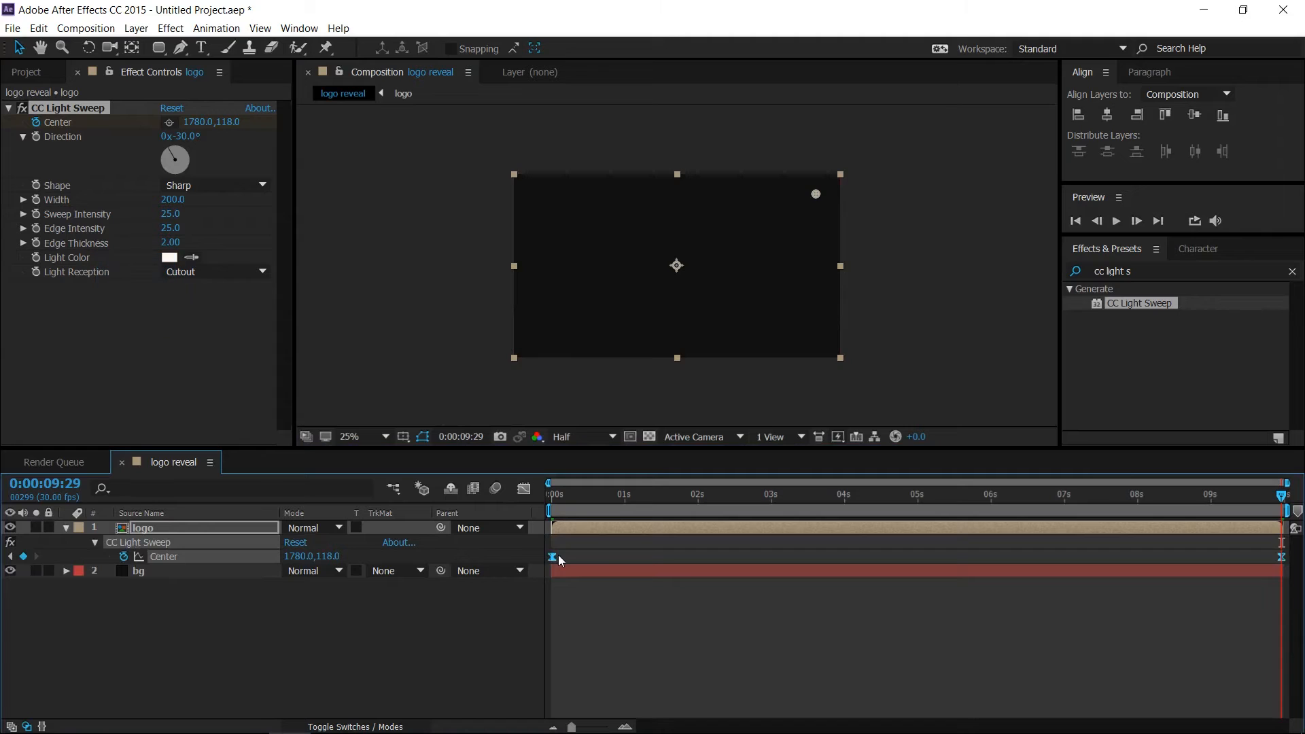
# Reshape the Center speed graph to peak right after the start and slow down gradually toward the last keyframe.
pyautogui.click(524, 489)
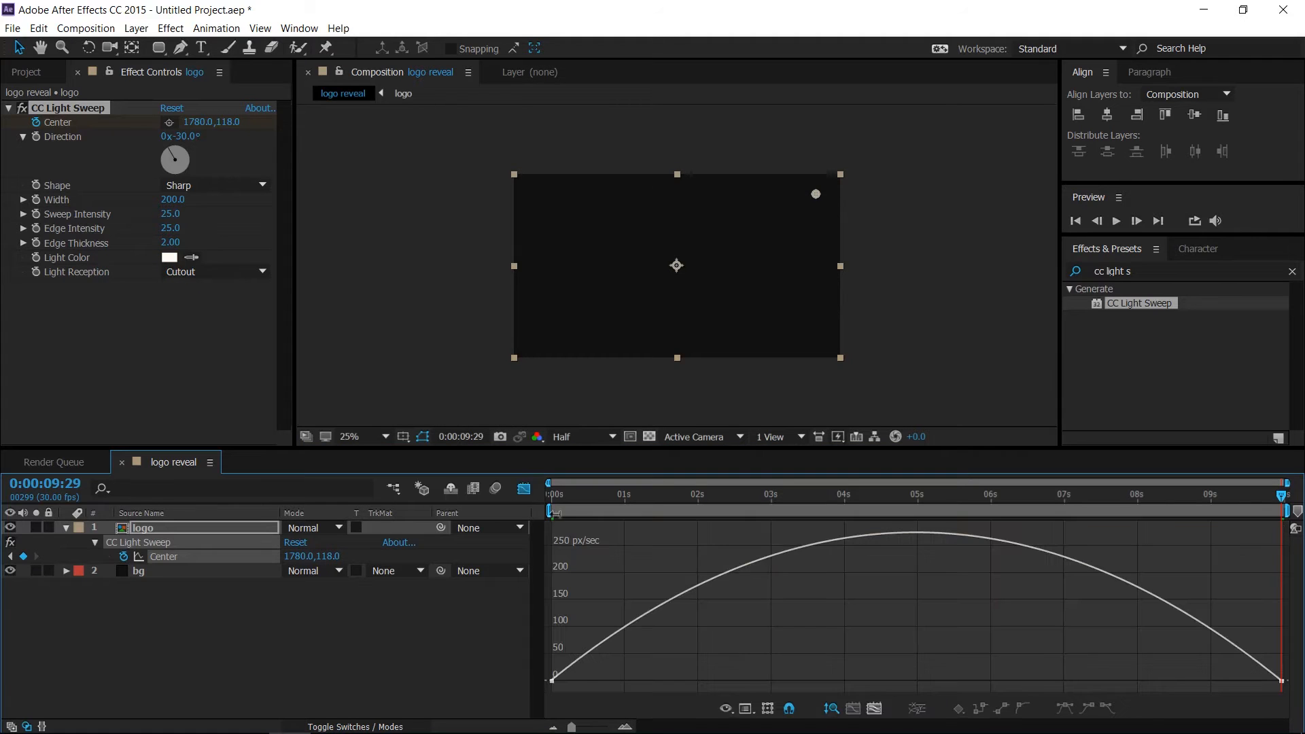
pyautogui.click(552, 681)
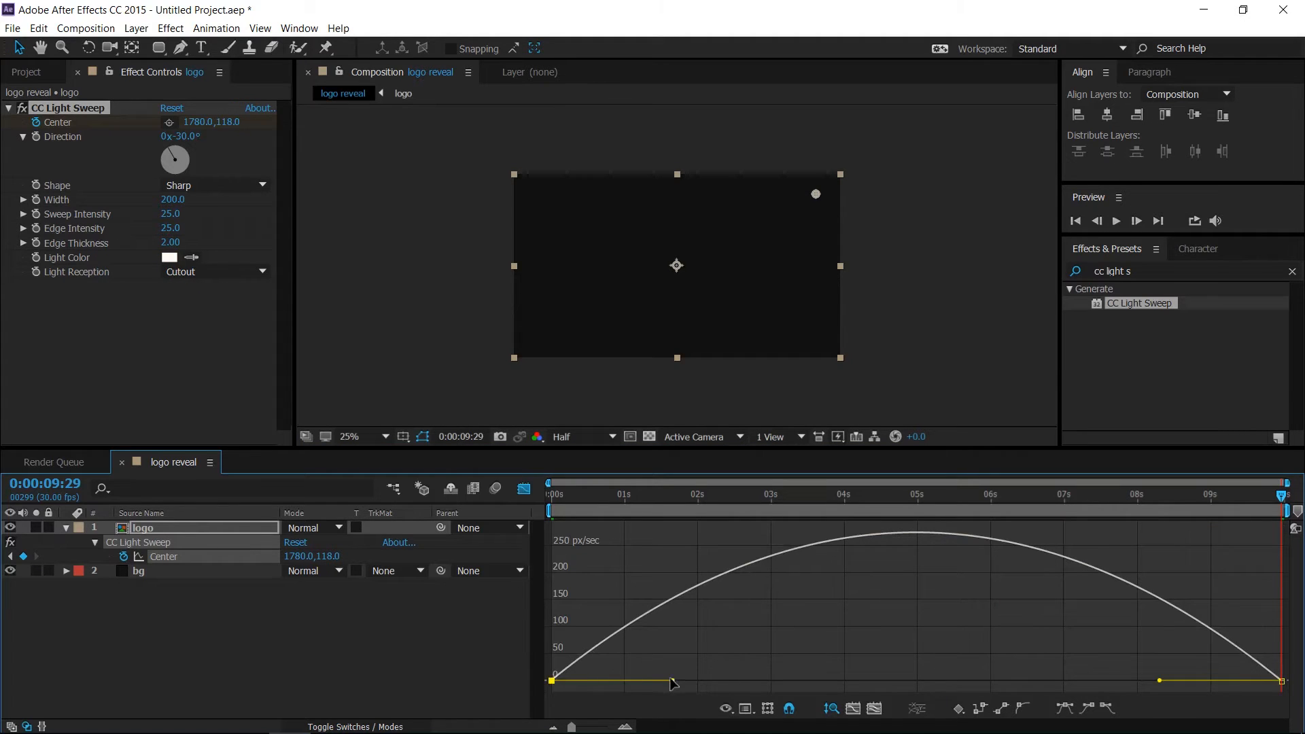
pyautogui.moveTo(672, 682); pyautogui.dragTo(552, 693)
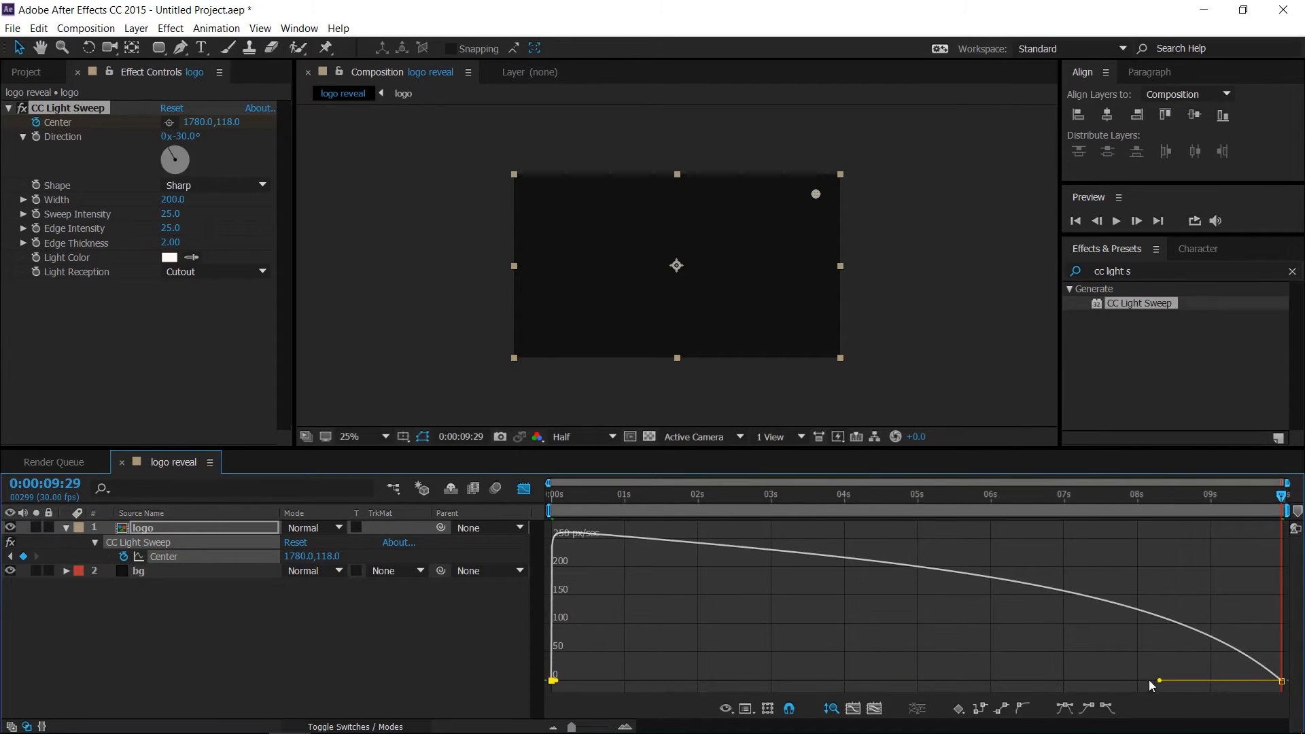
pyautogui.moveTo(1162, 683); pyautogui.dragTo(1085, 681)
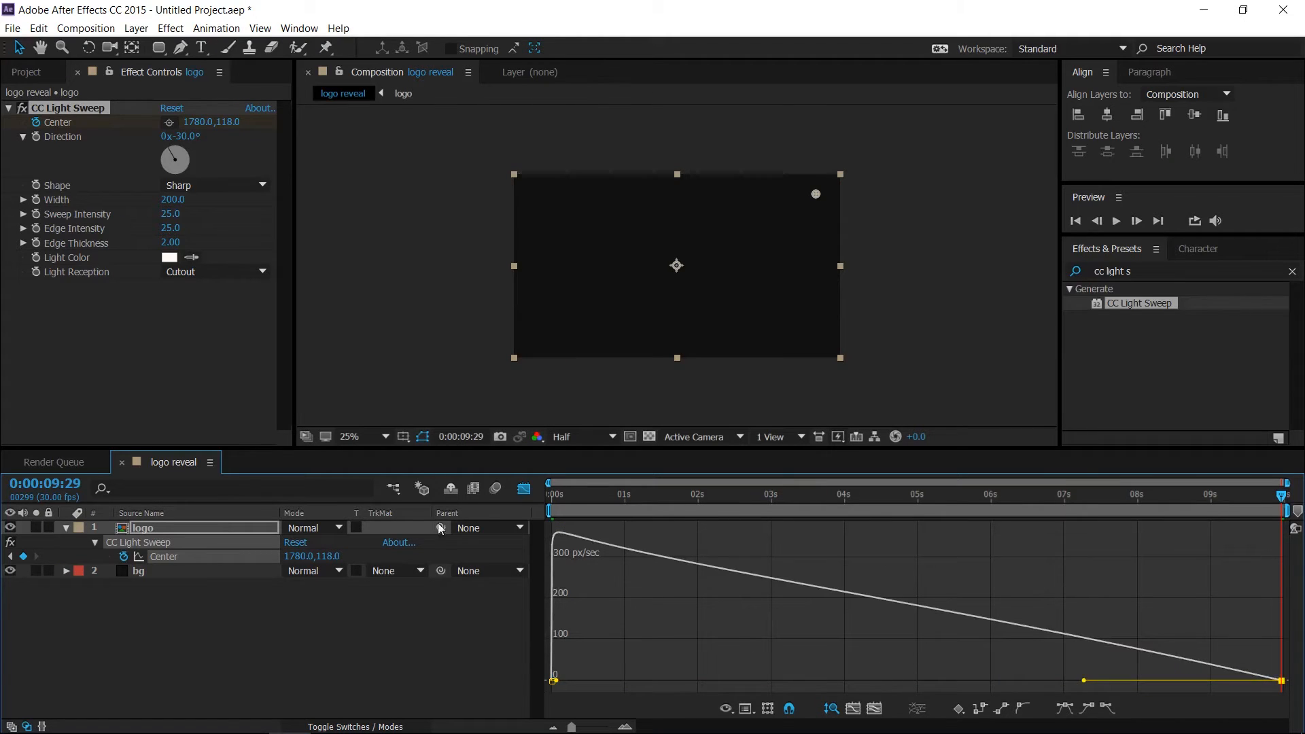
pyautogui.click(524, 490)
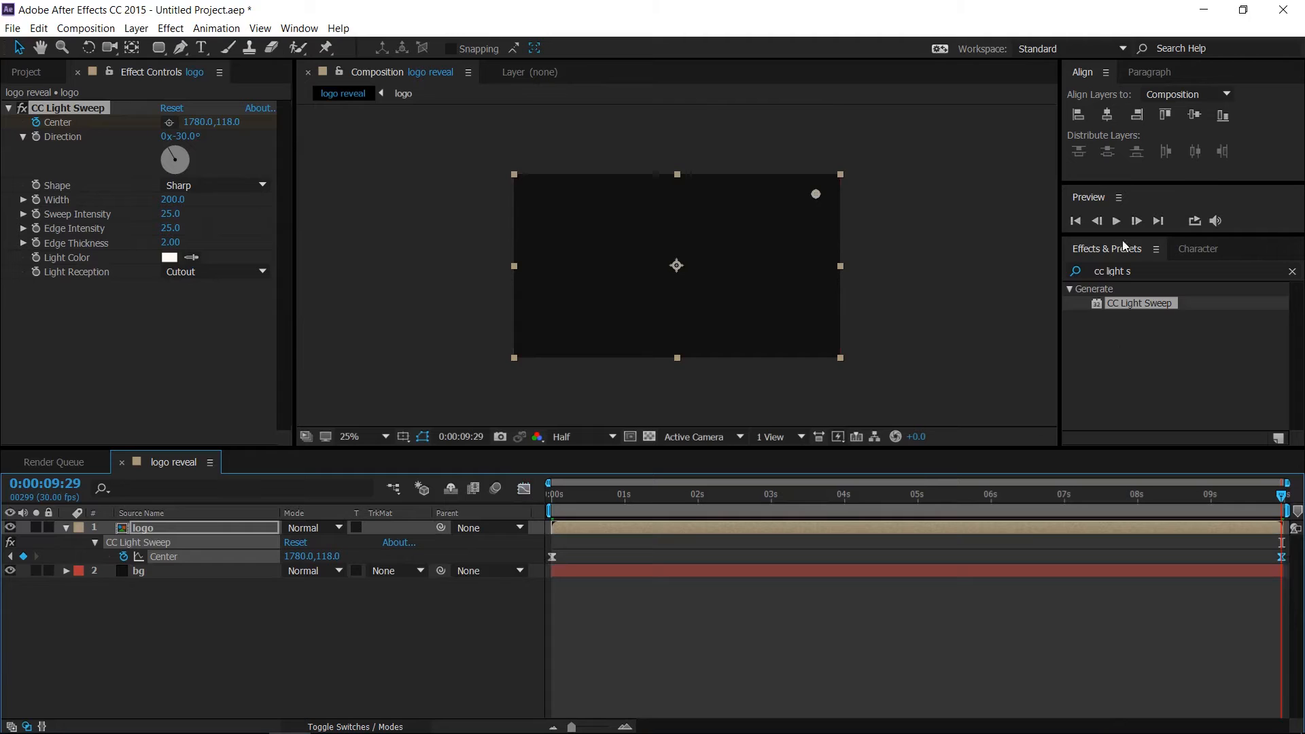
# Preview the light sweep animation and inspect the logo up close at 0:00:03:12.
pyautogui.click(1117, 221)
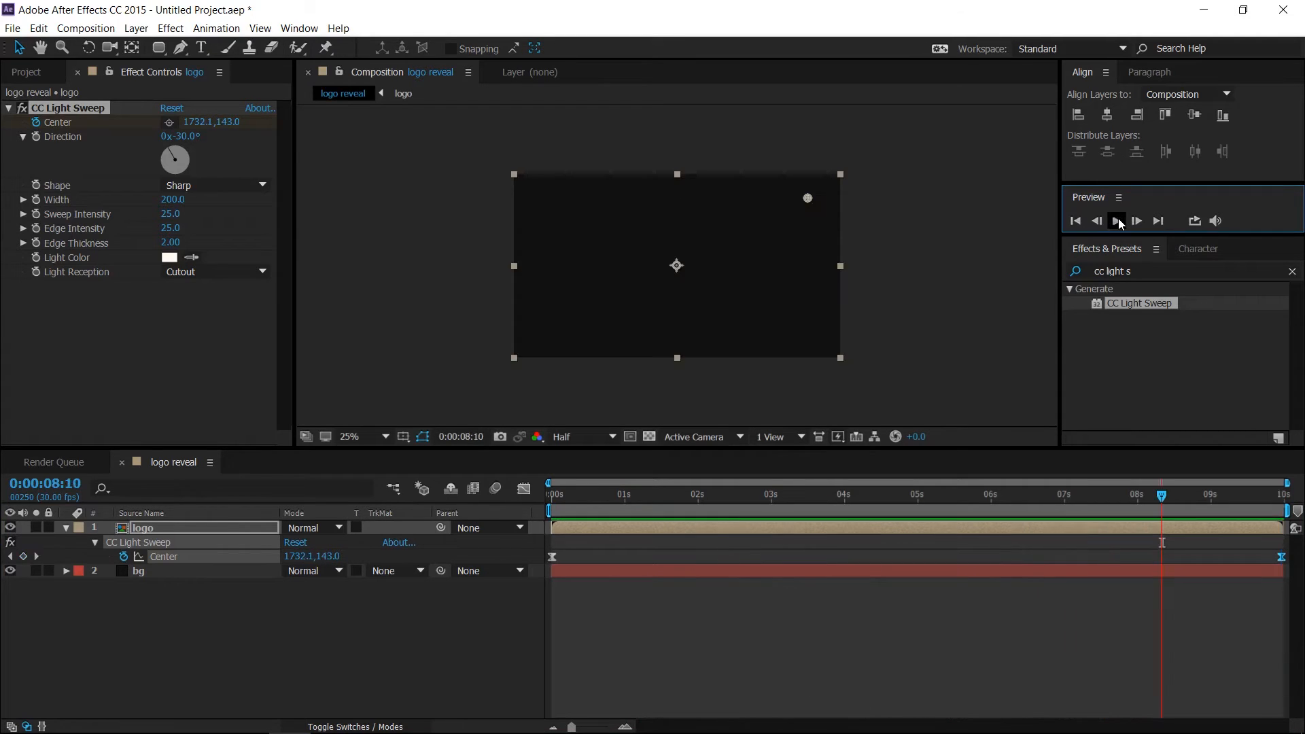
pyautogui.click(1118, 221)
pyautogui.moveTo(1161, 500); pyautogui.dragTo(799, 502)
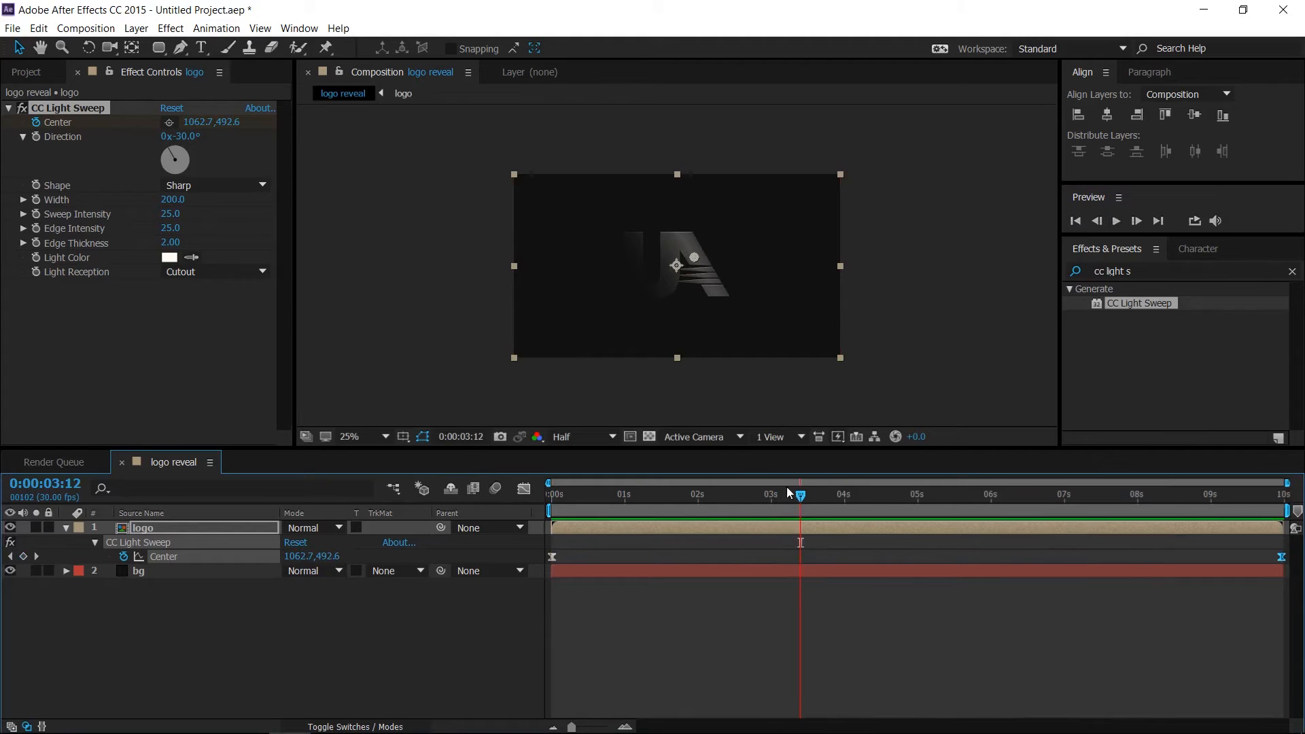
pyautogui.press('.')
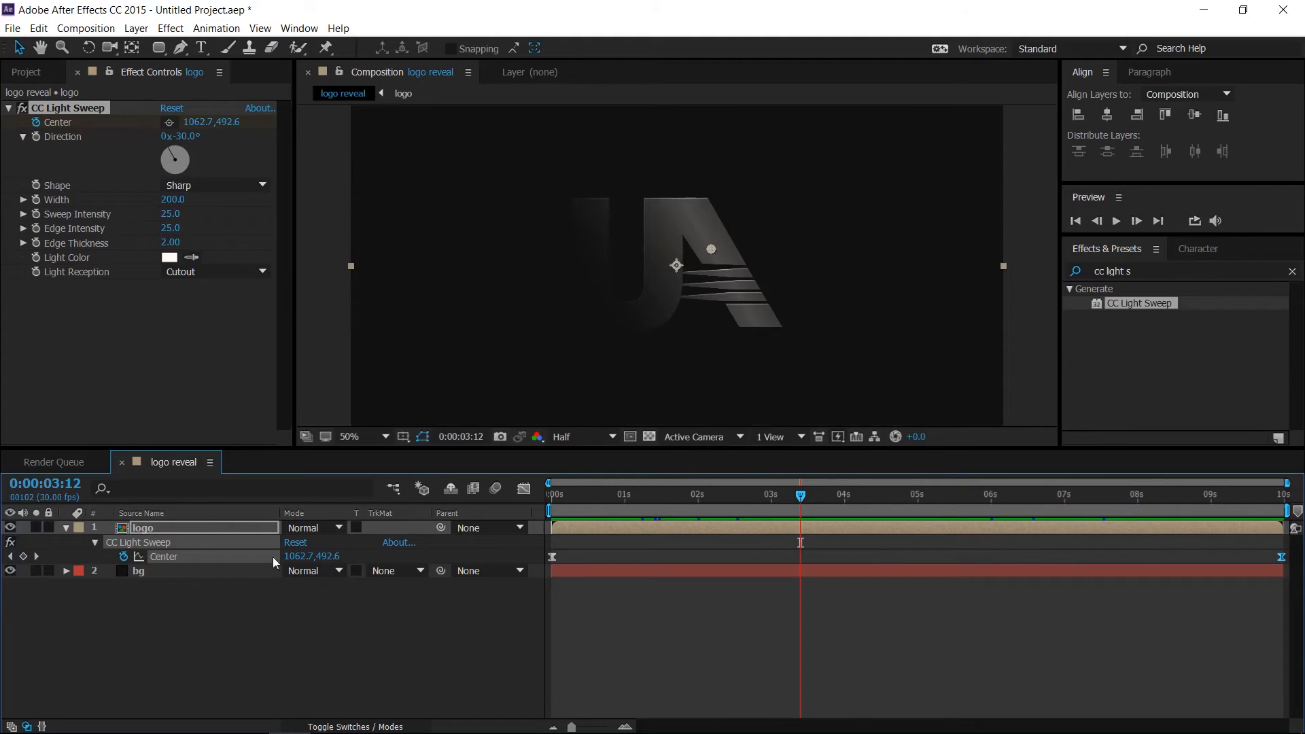
# Add texture.jpg as the lowest layer beneath bg and hide it.
pyautogui.click(41, 71)
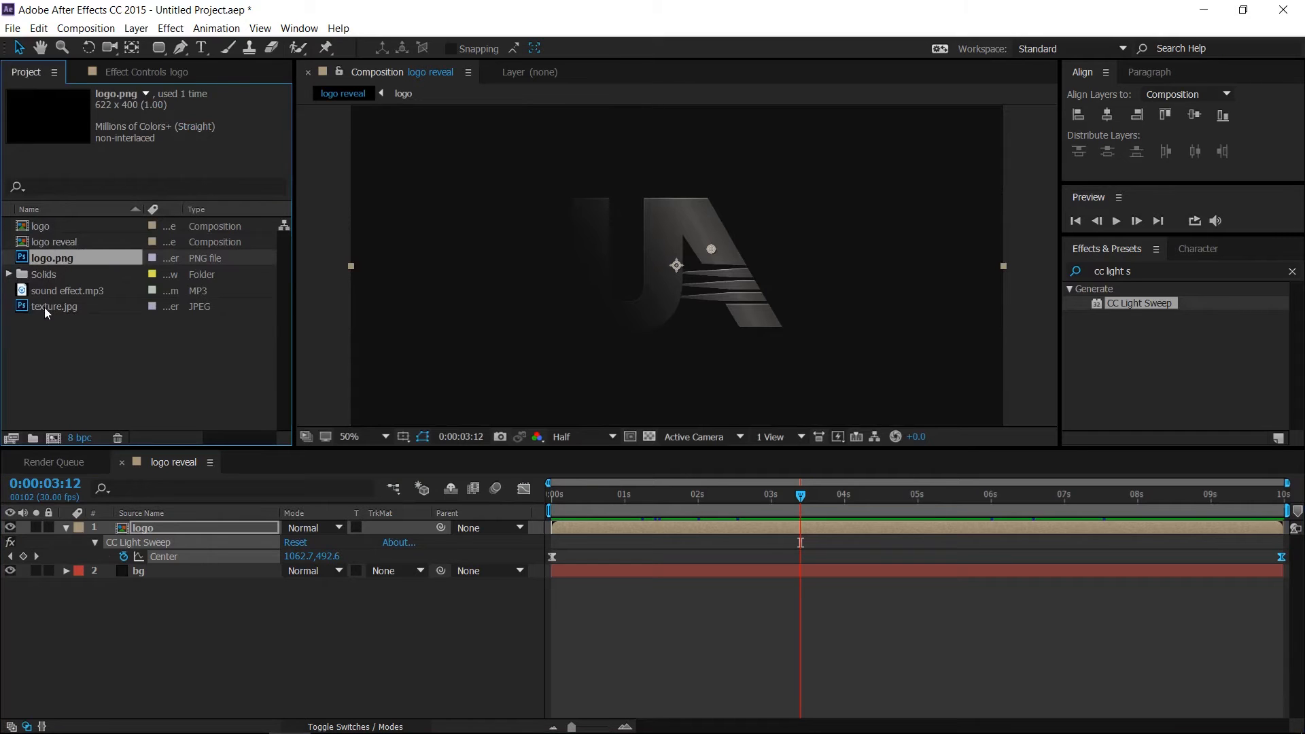
pyautogui.moveTo(43, 308); pyautogui.dragTo(91, 603)
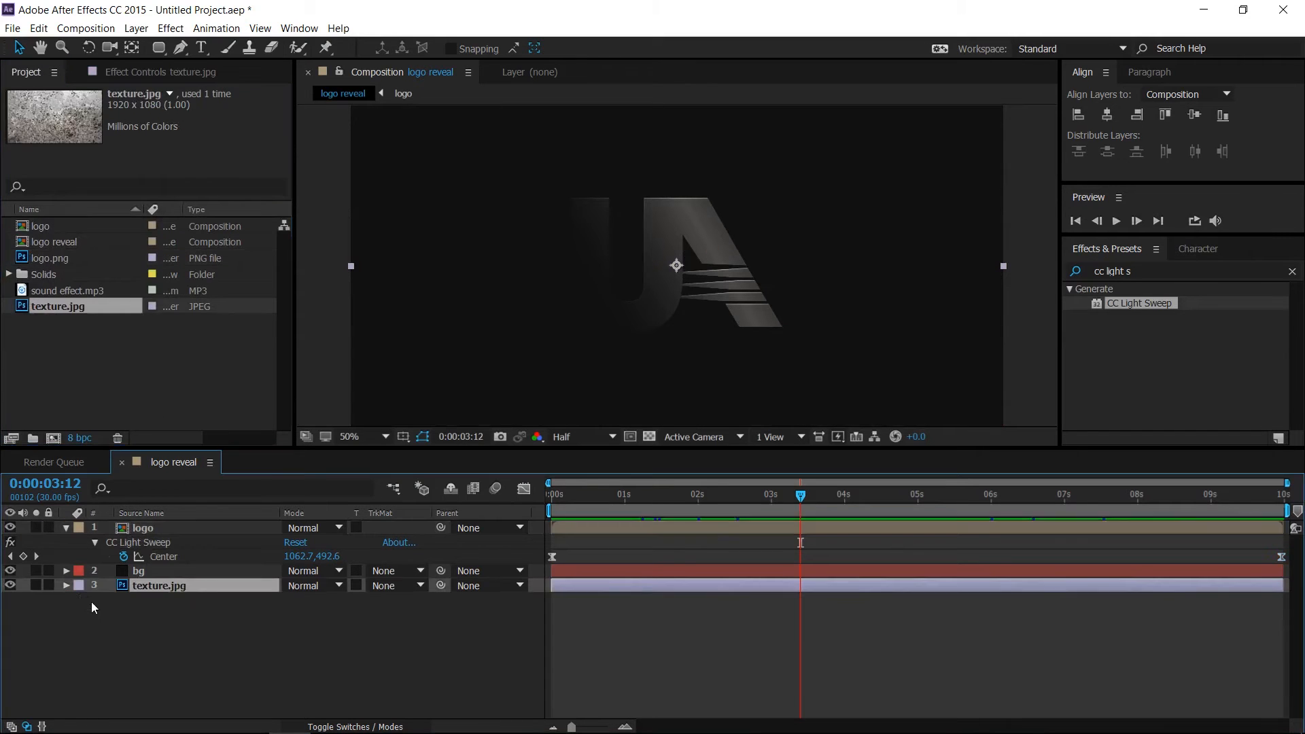
pyautogui.click(11, 586)
# Find the Texturize effect and apply it to the logo layer.
pyautogui.click(220, 531)
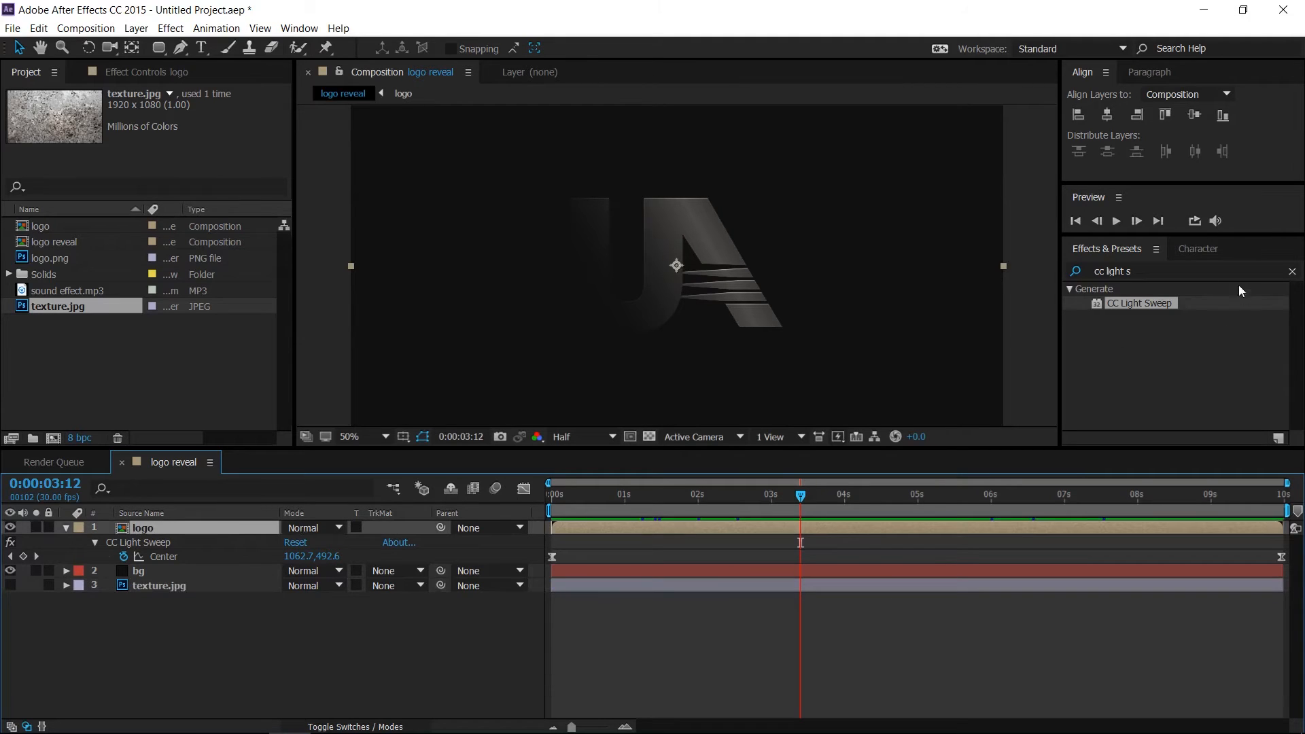
pyautogui.click(1292, 271)
pyautogui.click(1214, 271)
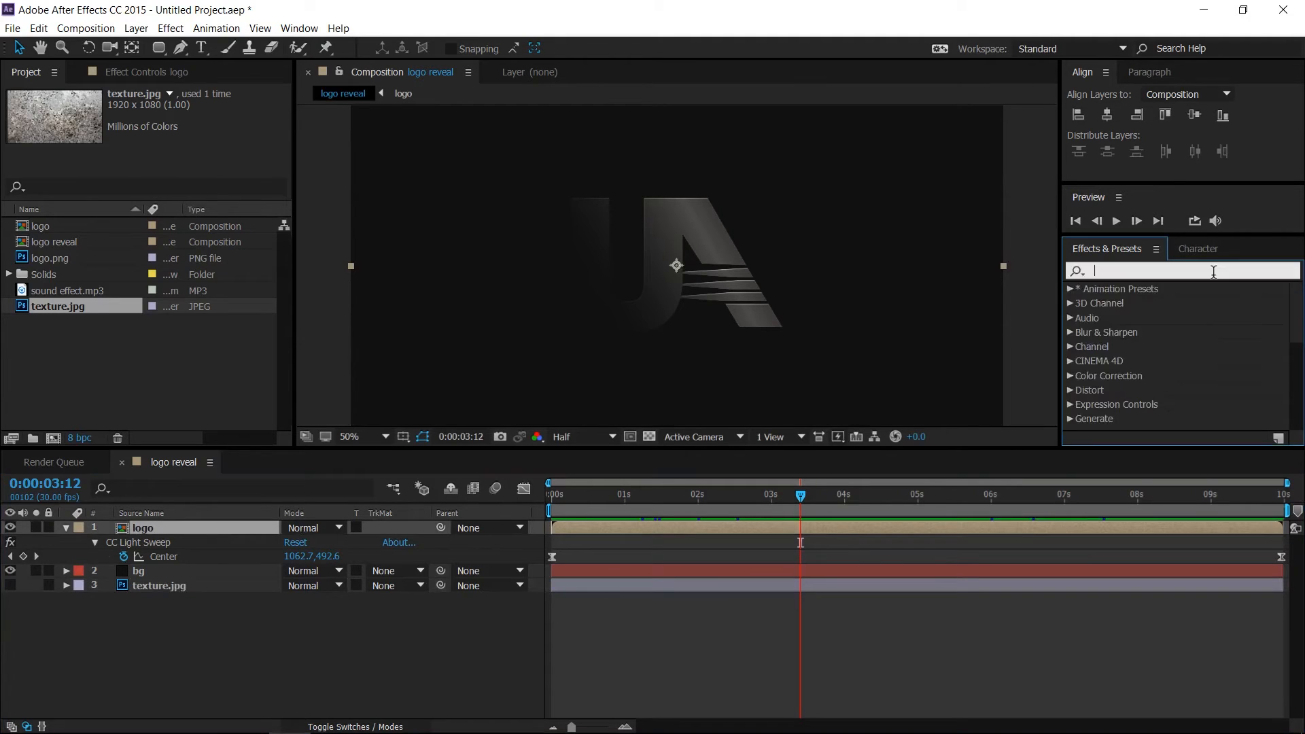
pyautogui.write('textur')
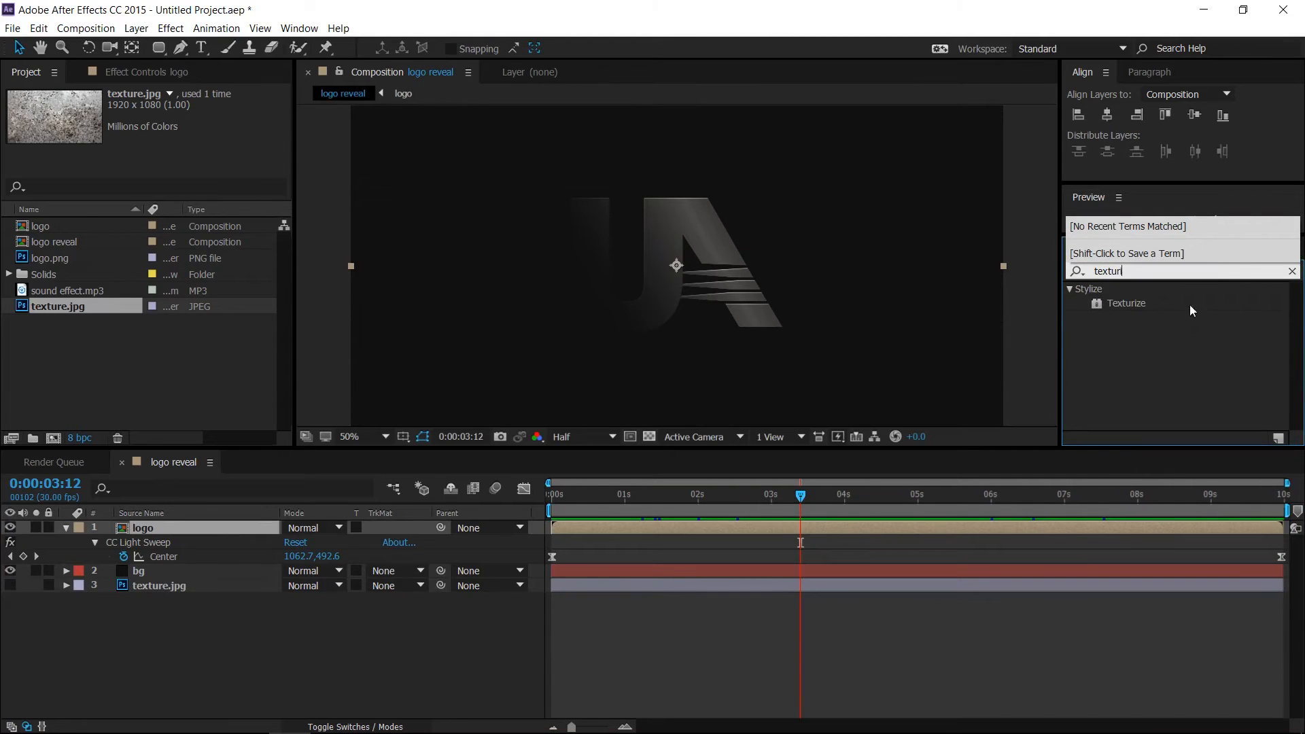
pyautogui.moveTo(1156, 307); pyautogui.dragTo(189, 527)
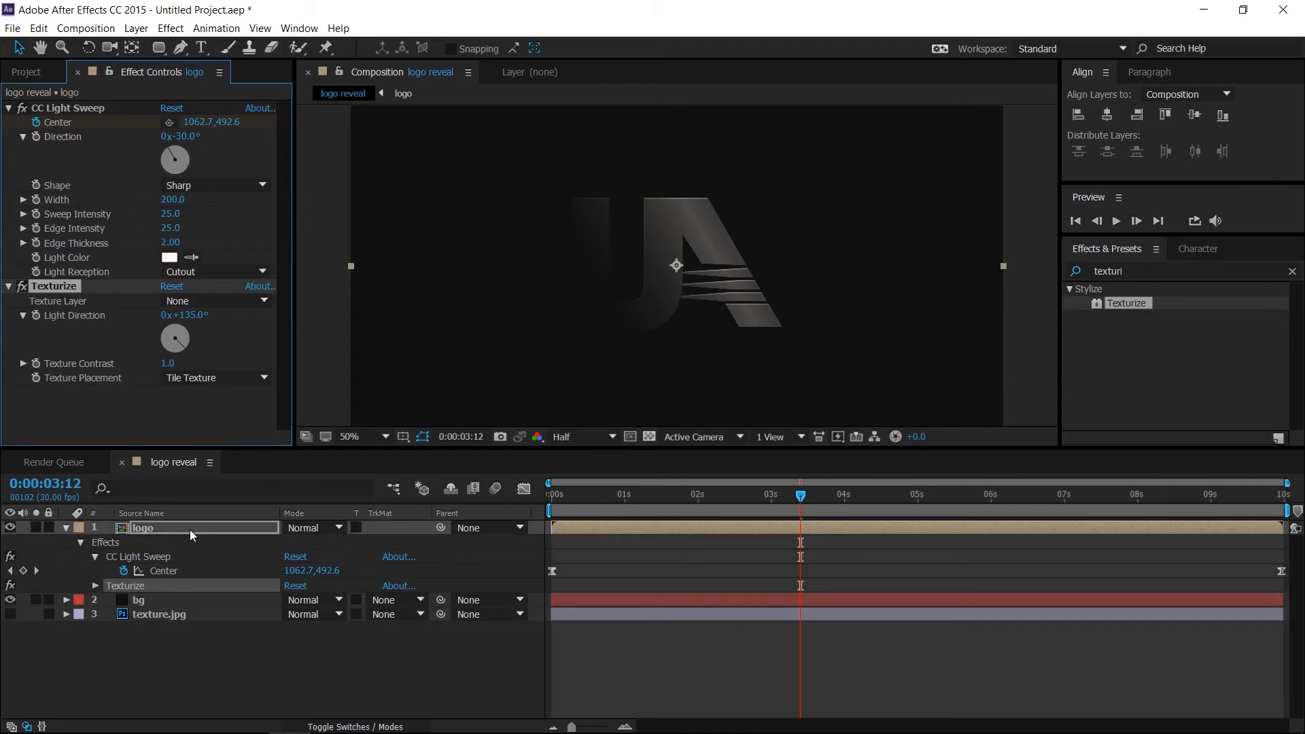
# Configure Texturize with texture.jpg as the texture layer, light direction 0° and texture contrast 1.5.
pyautogui.click(219, 300)
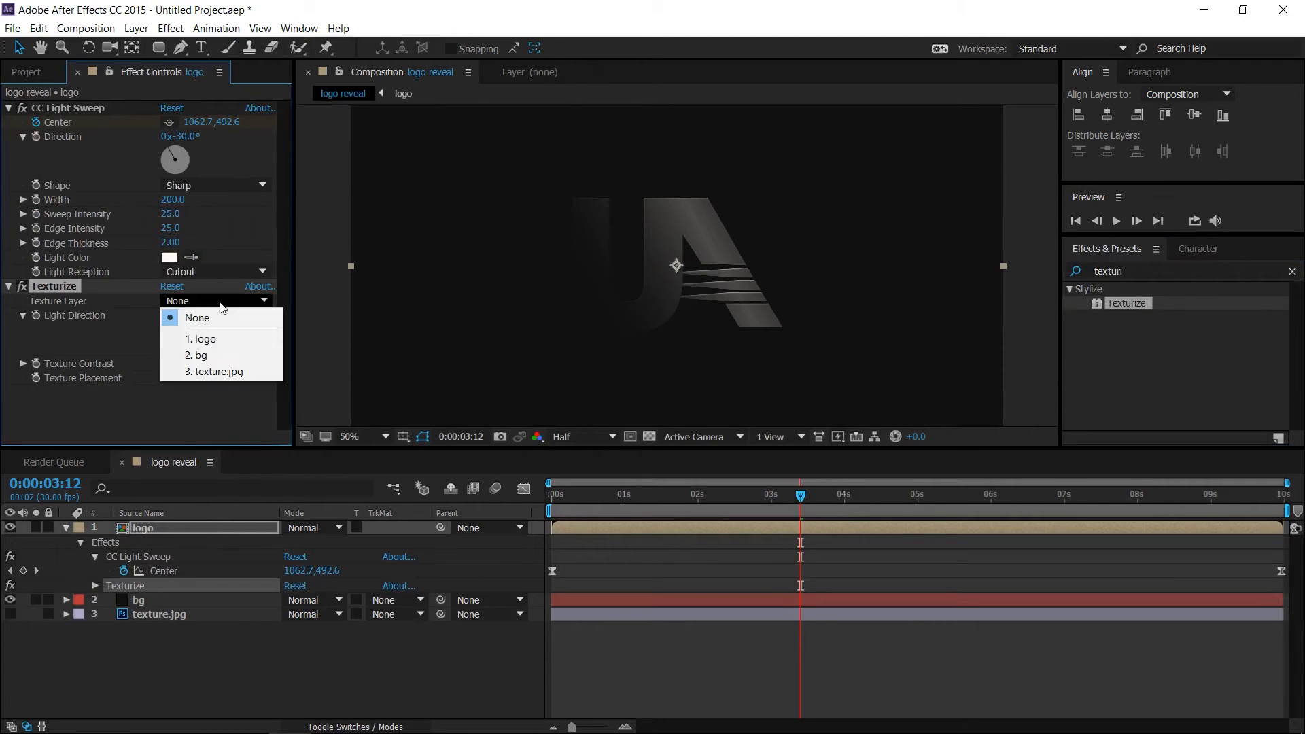
pyautogui.click(213, 372)
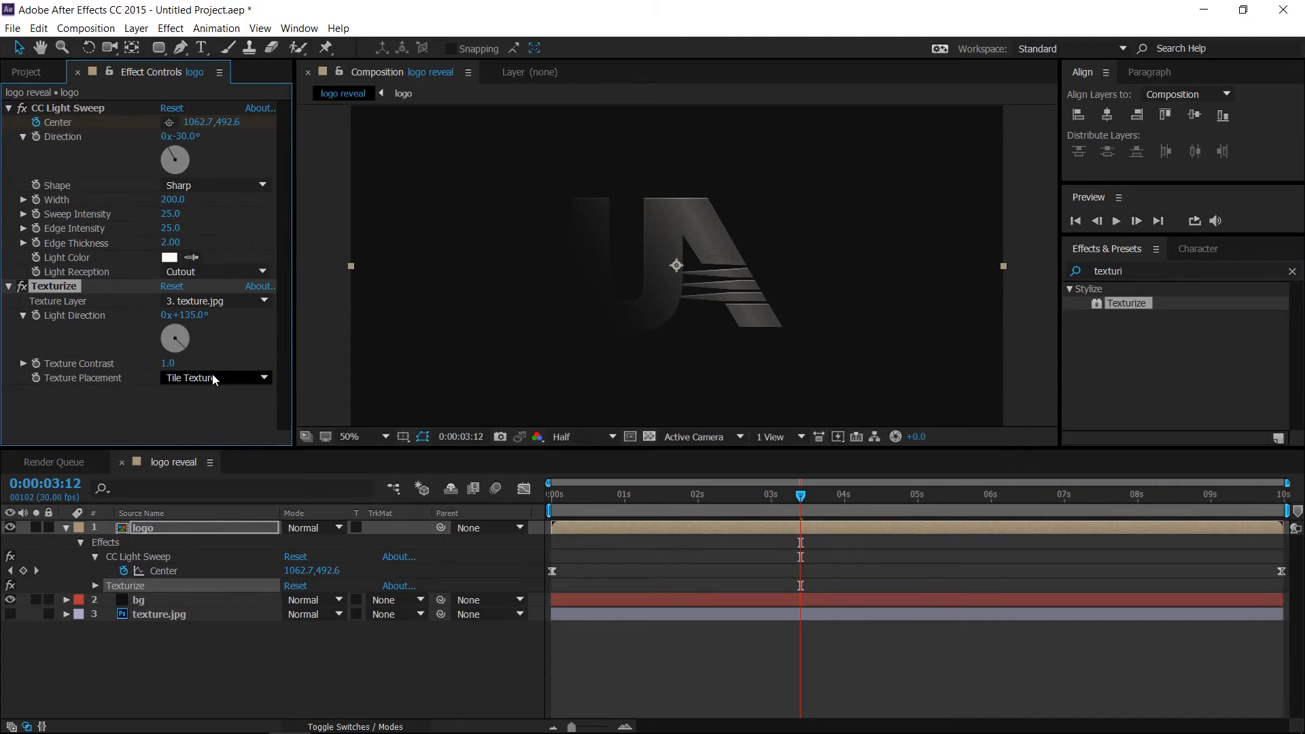
pyautogui.click(186, 315)
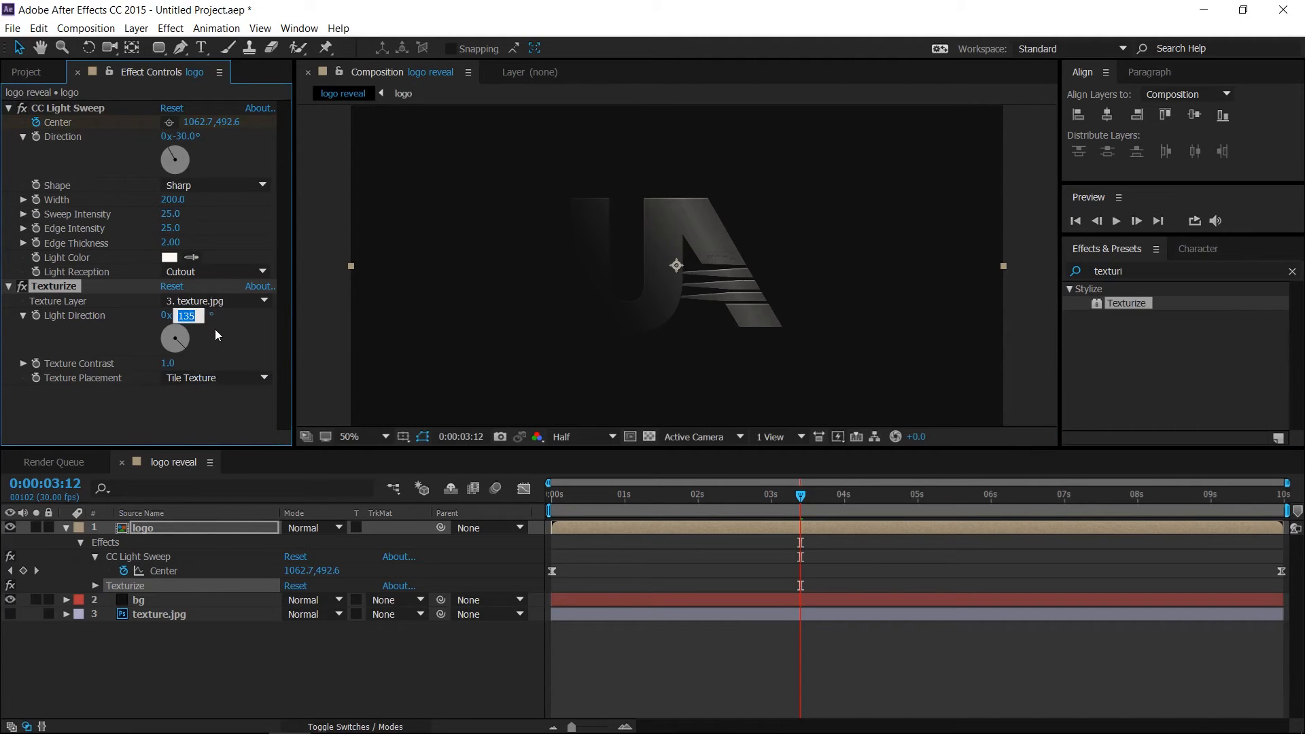
pyautogui.click(167, 365)
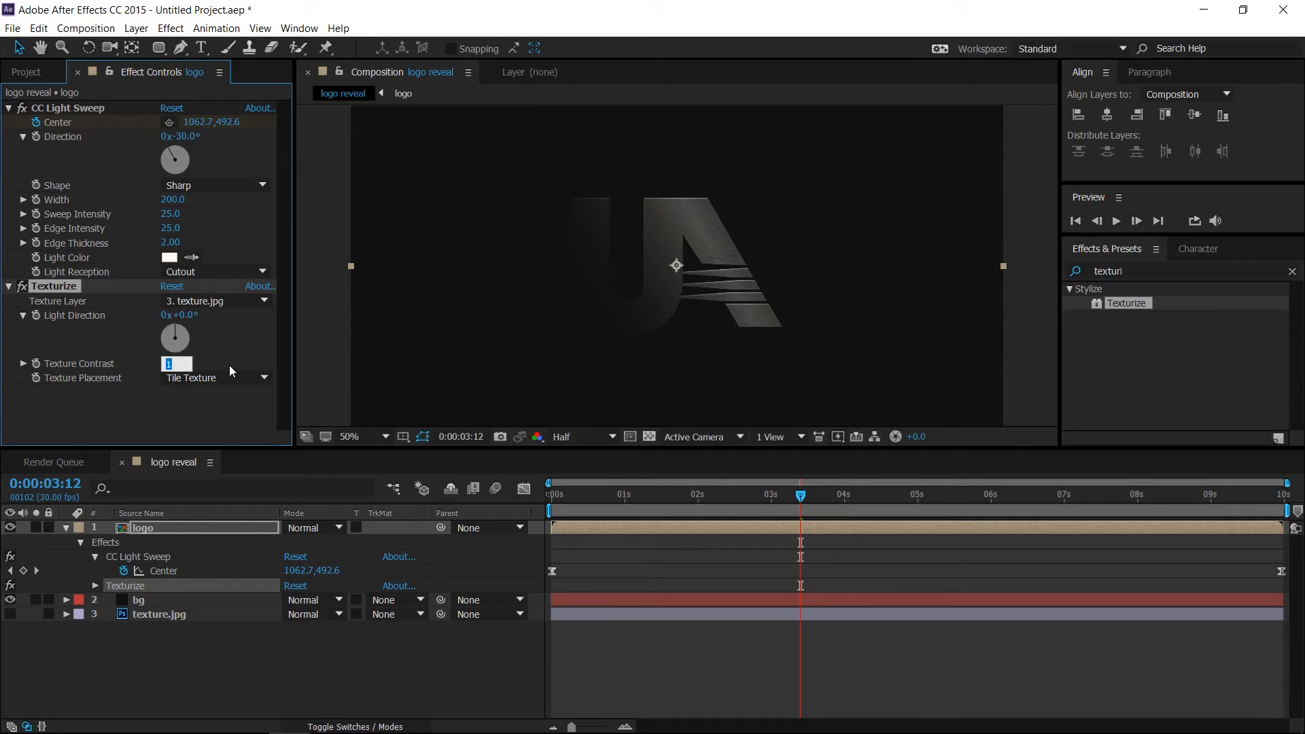
pyautogui.write('1')
pyautogui.press('Return')
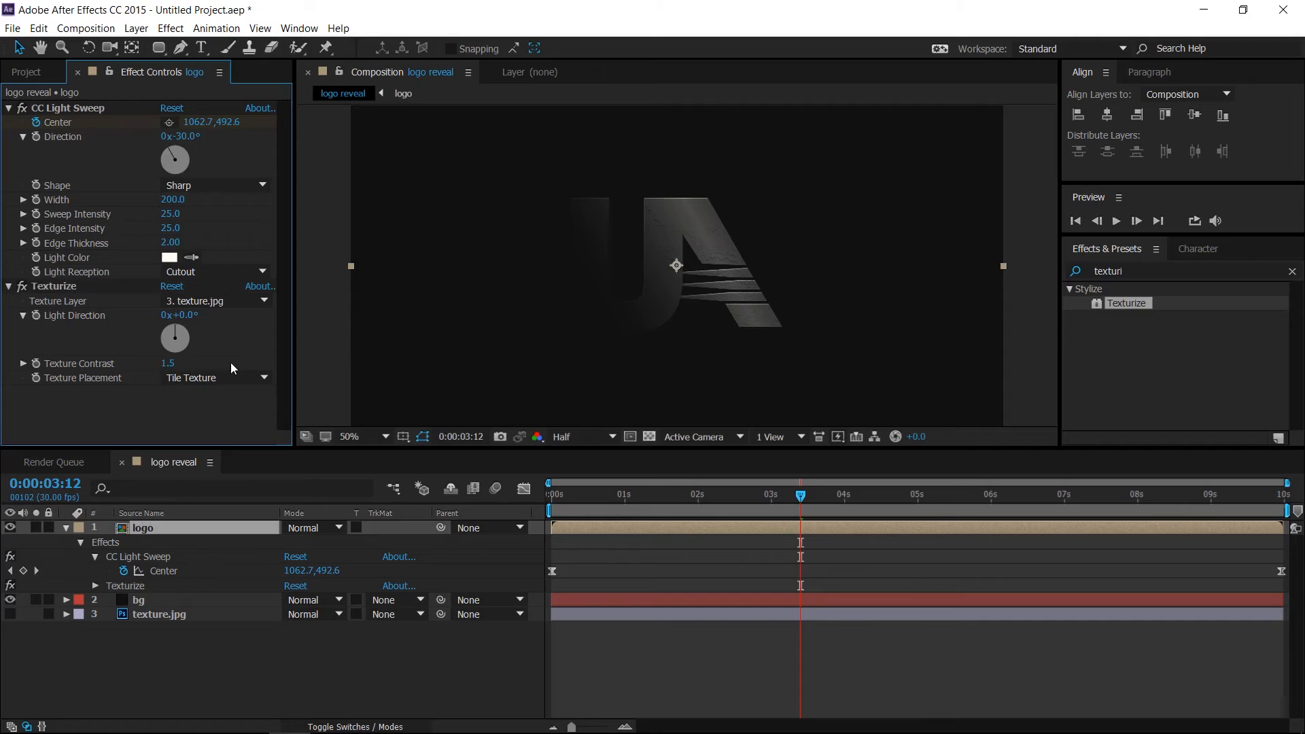
# Inspect the textured logo at 100% and Full resolution, then return to Half resolution with the composition fitted to the view.
pyautogui.press('.')
pyautogui.click(583, 438)
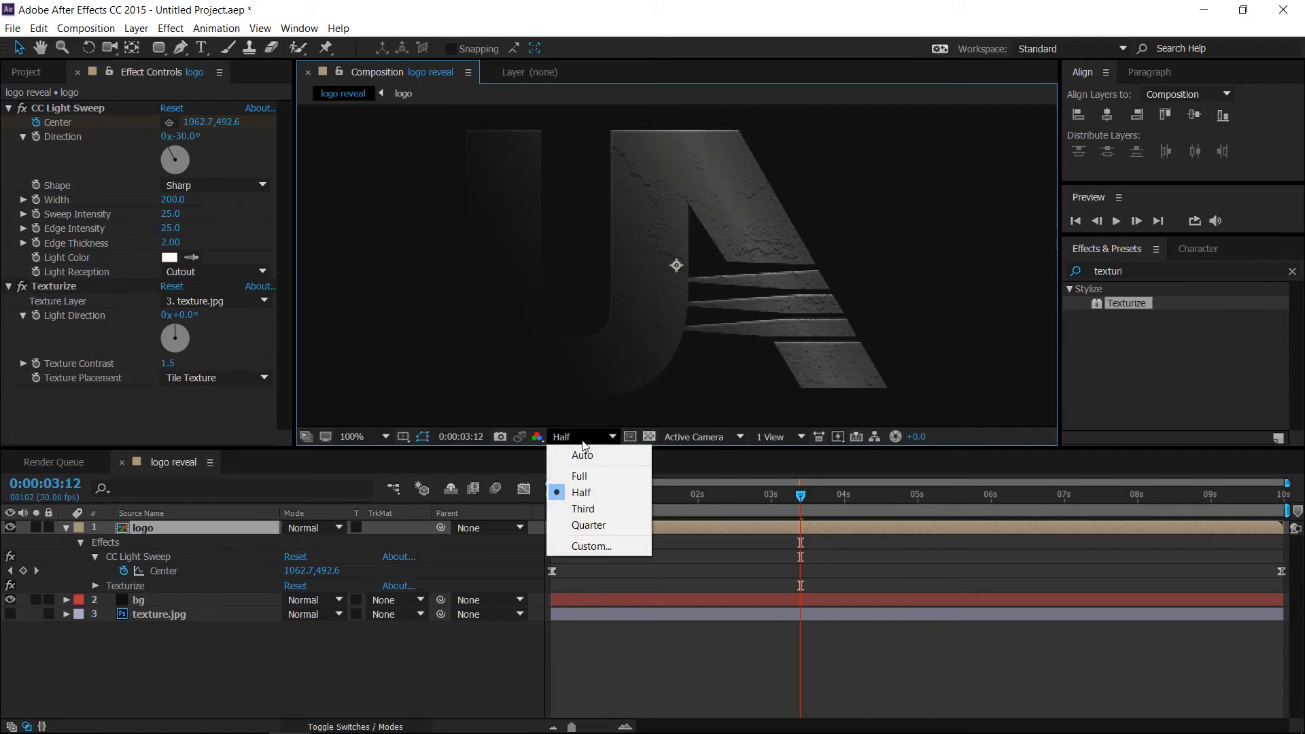
pyautogui.click(582, 476)
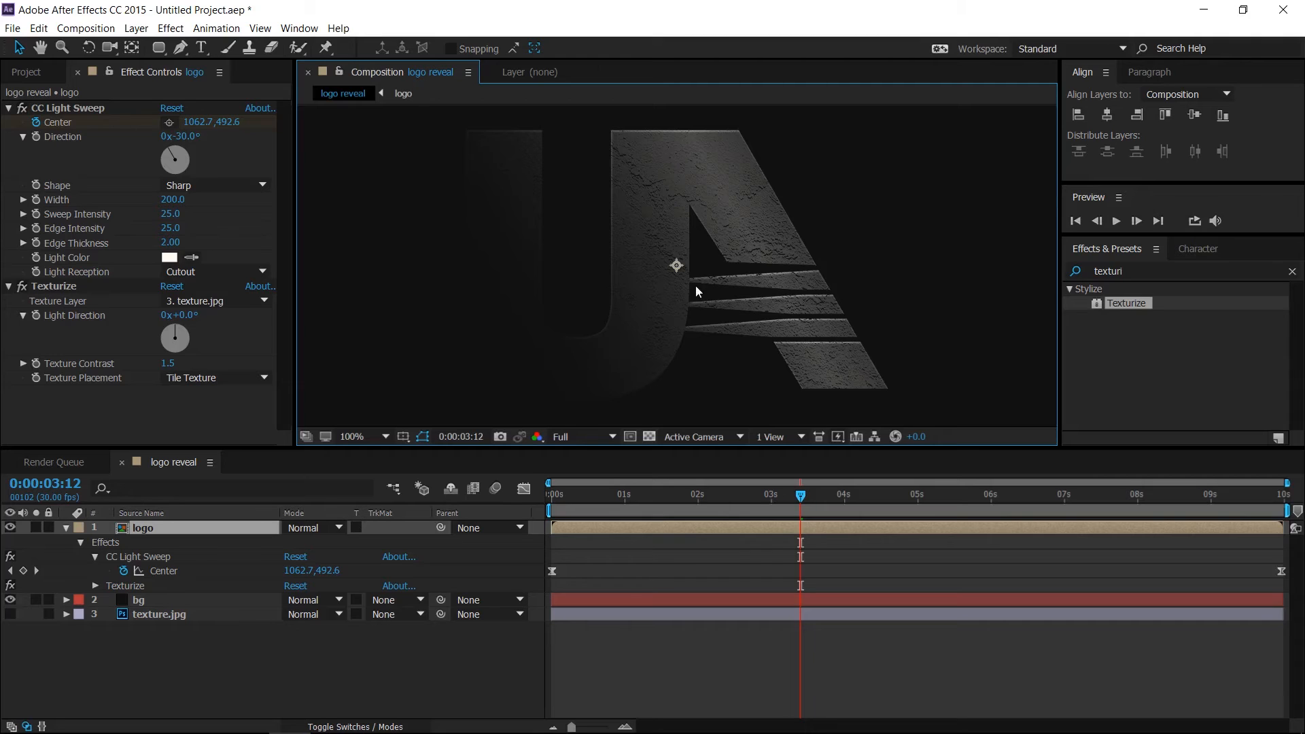
pyautogui.click(615, 437)
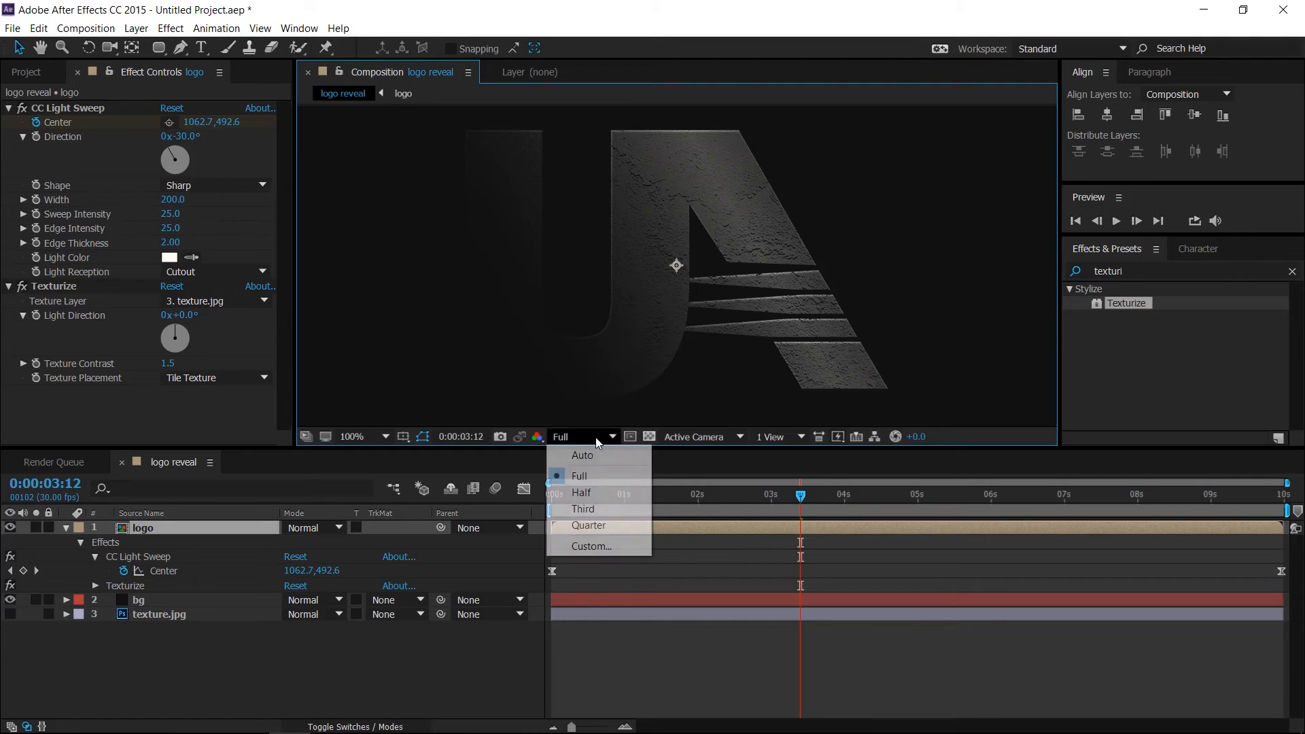
pyautogui.click(583, 491)
pyautogui.click(361, 436)
pyautogui.click(373, 456)
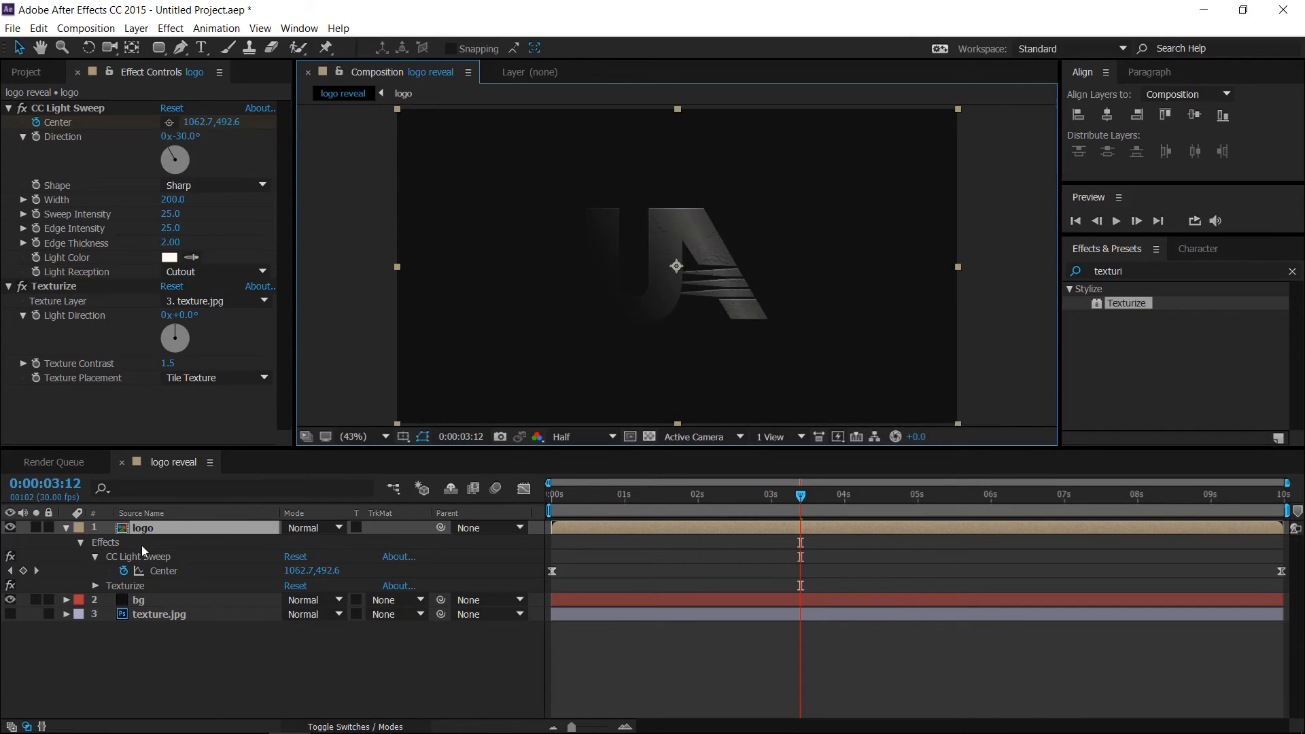
# Animate the logo layer's Scale with keyframes of 100% at 0:00:00:00 and 80% at 0:00:09:29.
pyautogui.click(152, 528)
pyautogui.moveTo(601, 495); pyautogui.dragTo(529, 500)
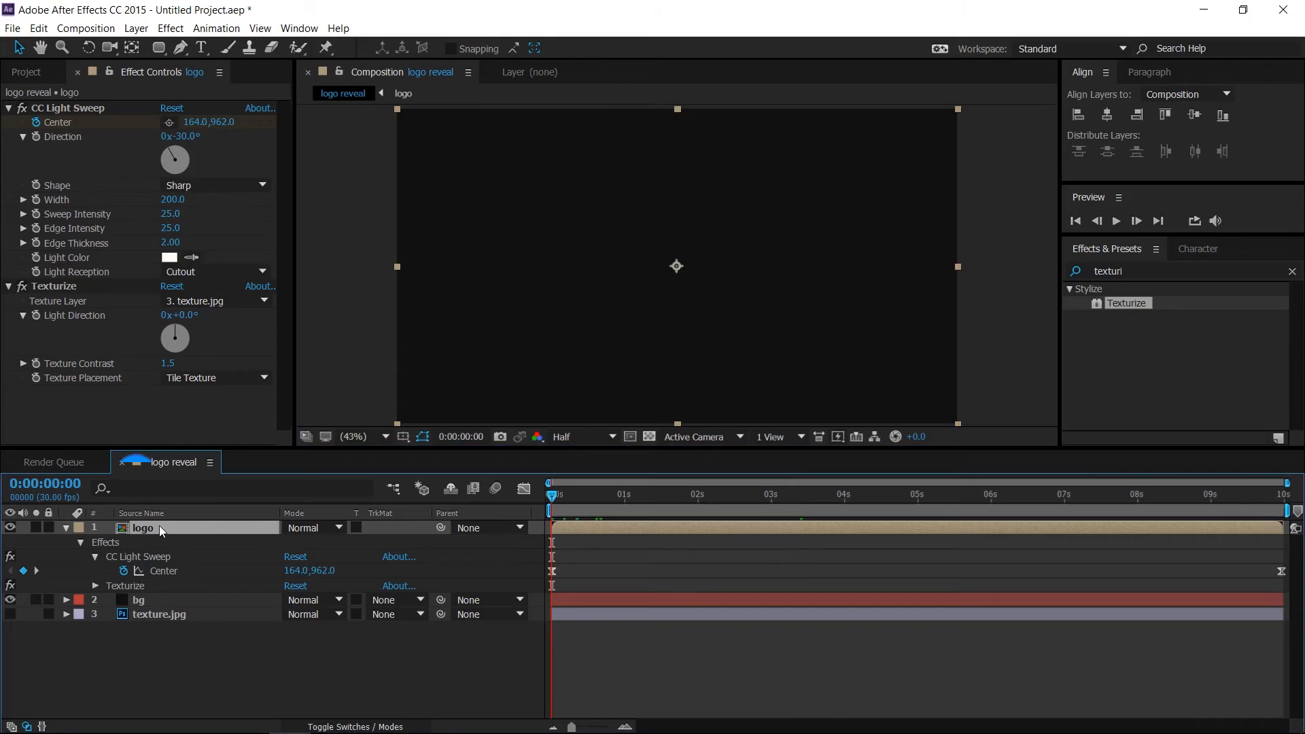
pyautogui.press('s')
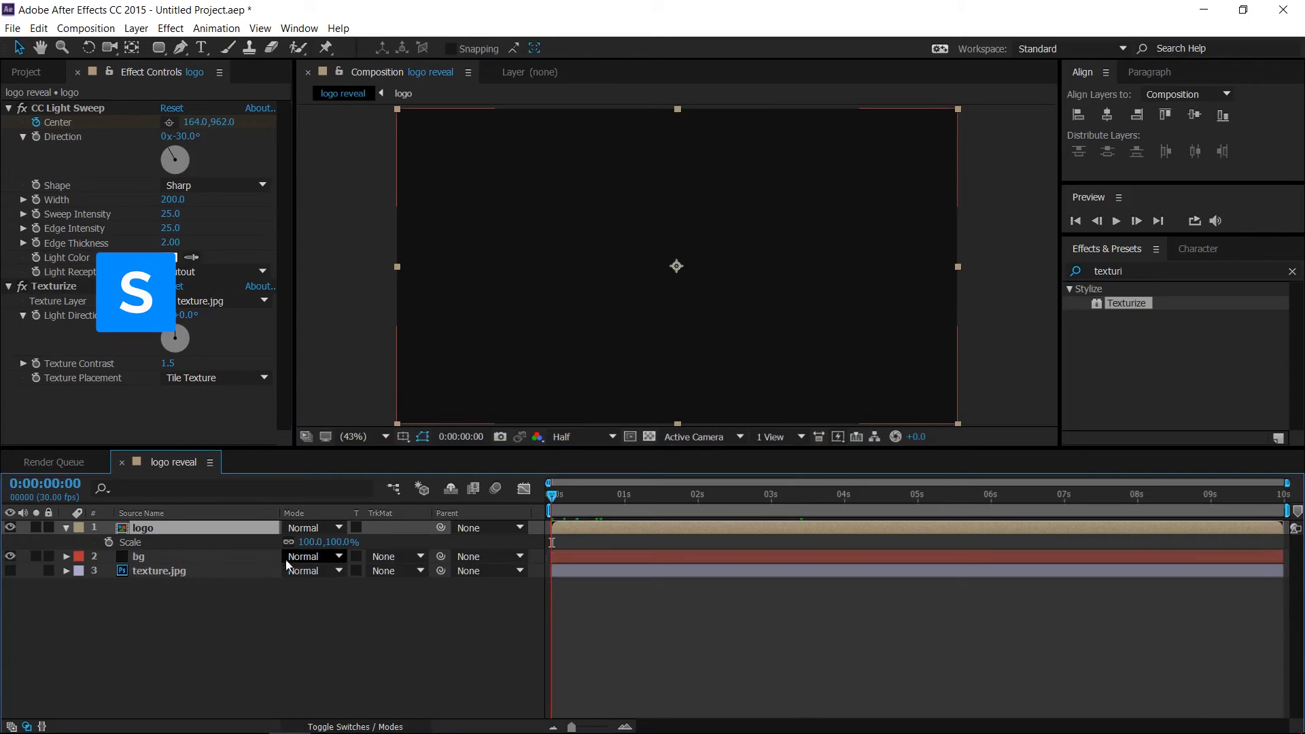
pyautogui.click(107, 543)
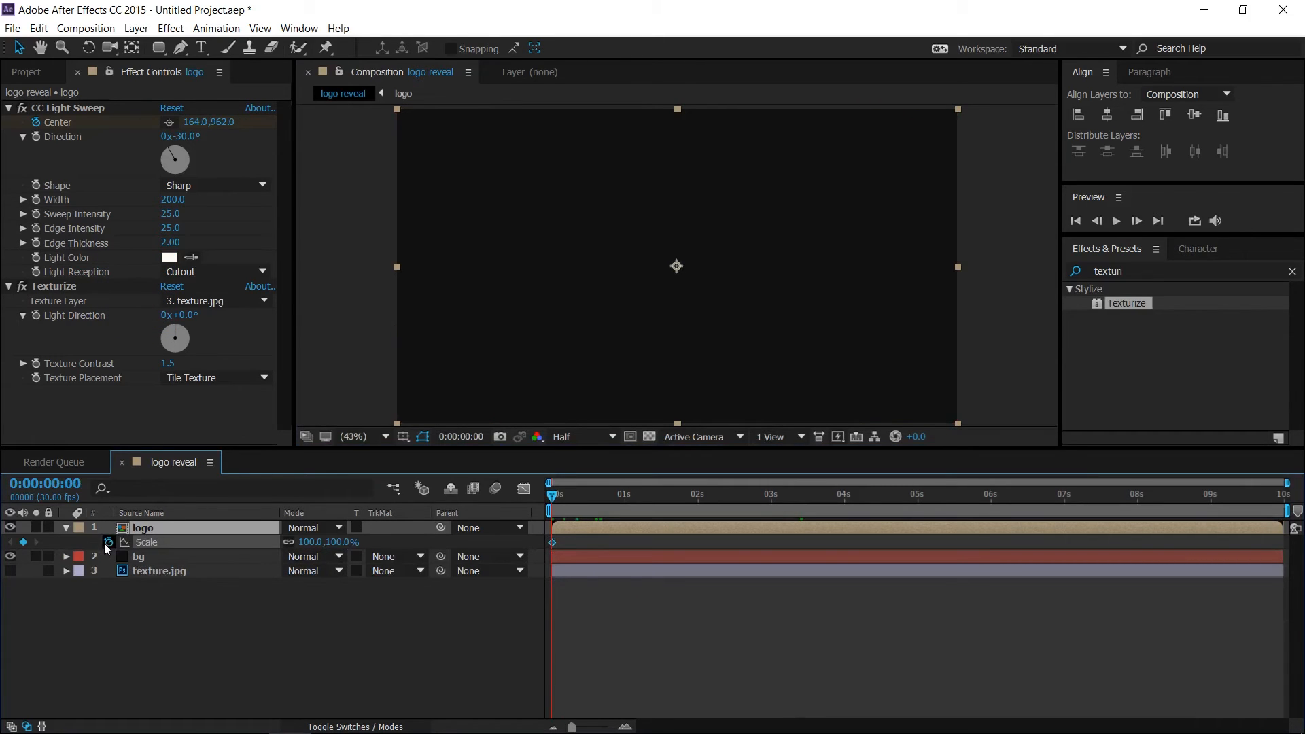
pyautogui.press('Return')
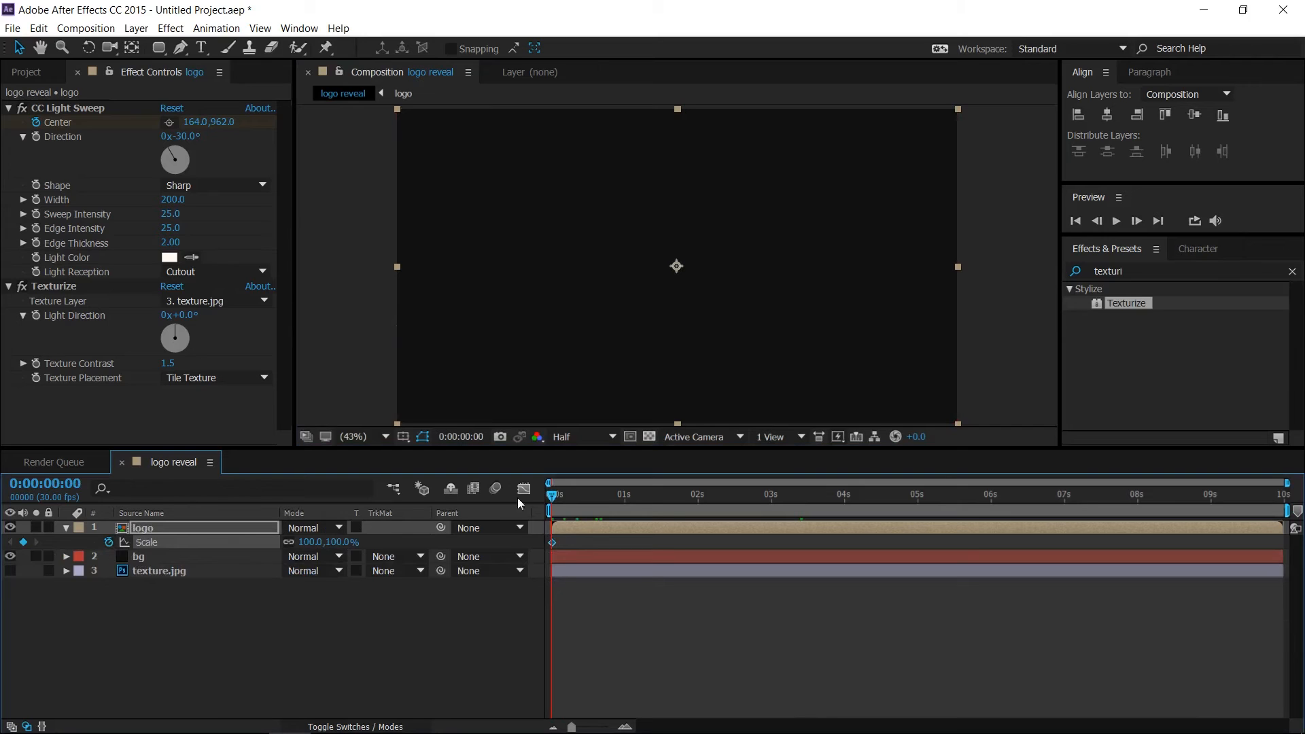
pyautogui.click(1283, 501)
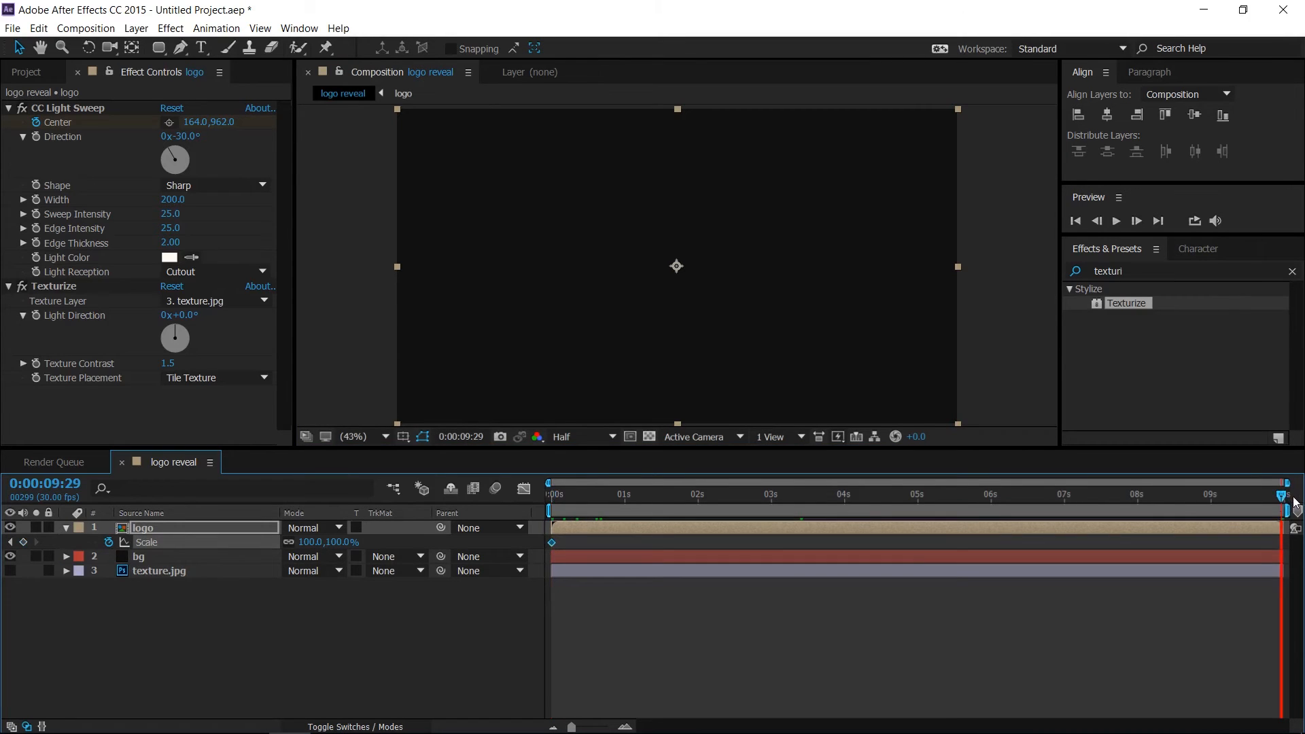
pyautogui.click(311, 542)
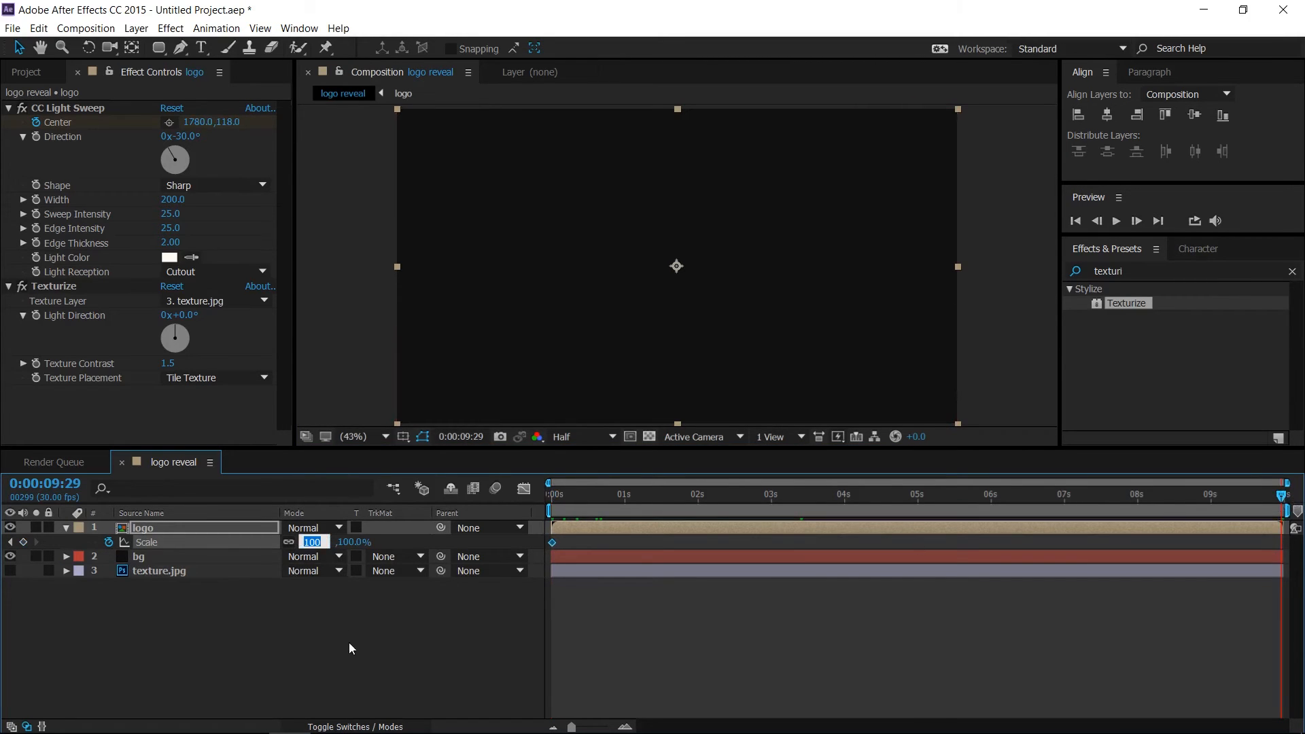
pyautogui.write('80')
pyautogui.press('Return')
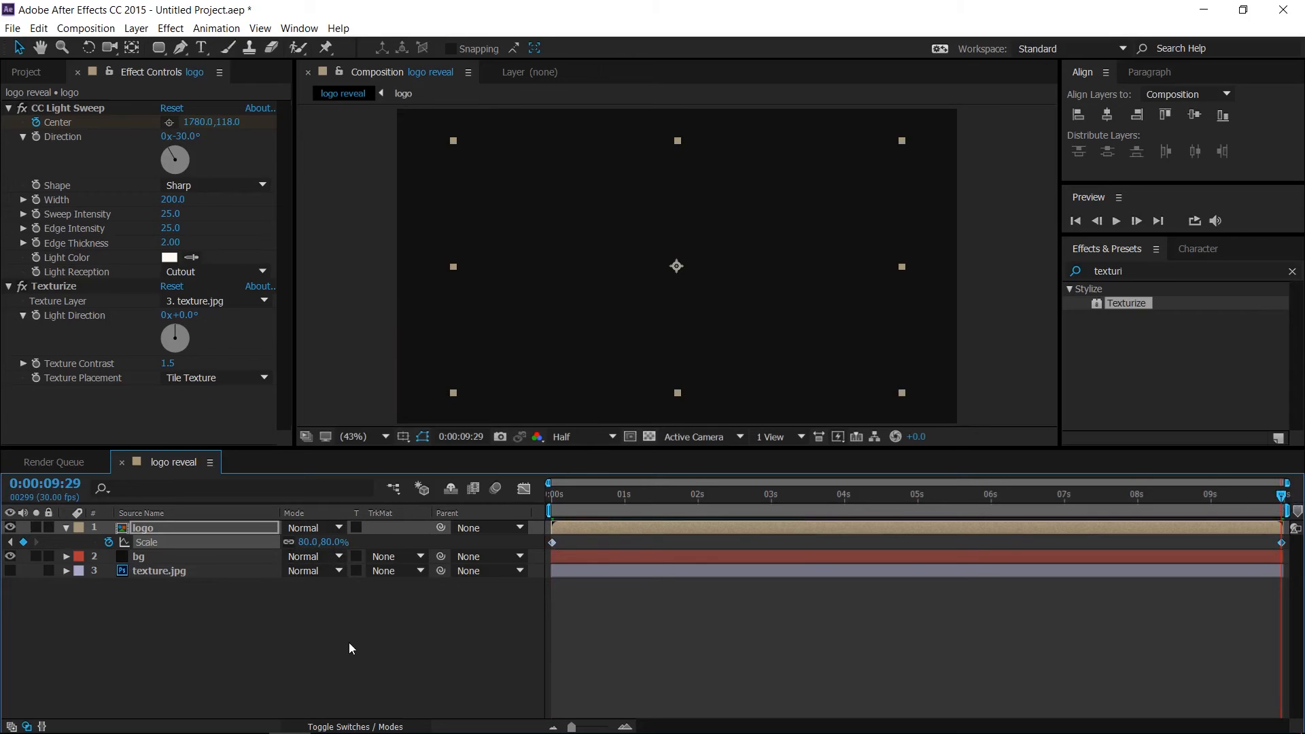
# Apply Easy Ease to both Scale keyframes and collapse the logo layer's properties.
pyautogui.keyDown('shift'); pyautogui.click(552, 542); pyautogui.keyUp('shift')
pyautogui.press('F9')
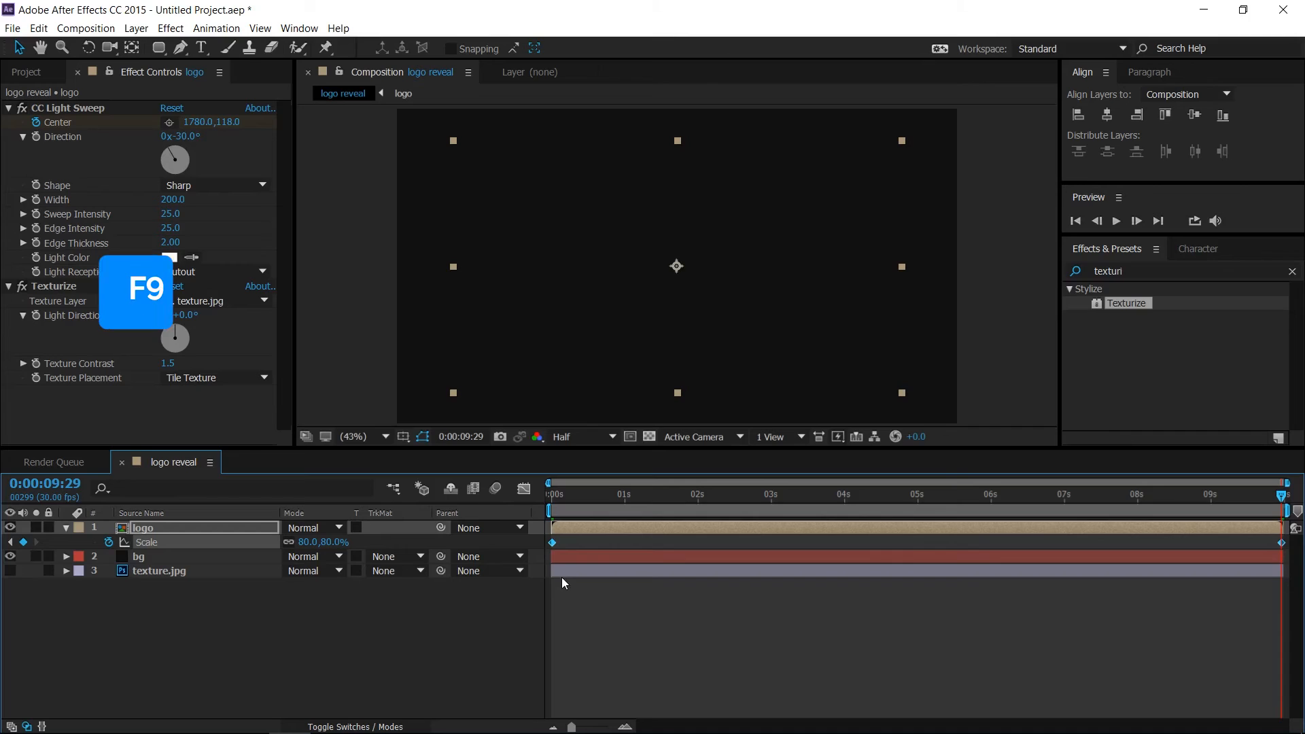
pyautogui.click(392, 621)
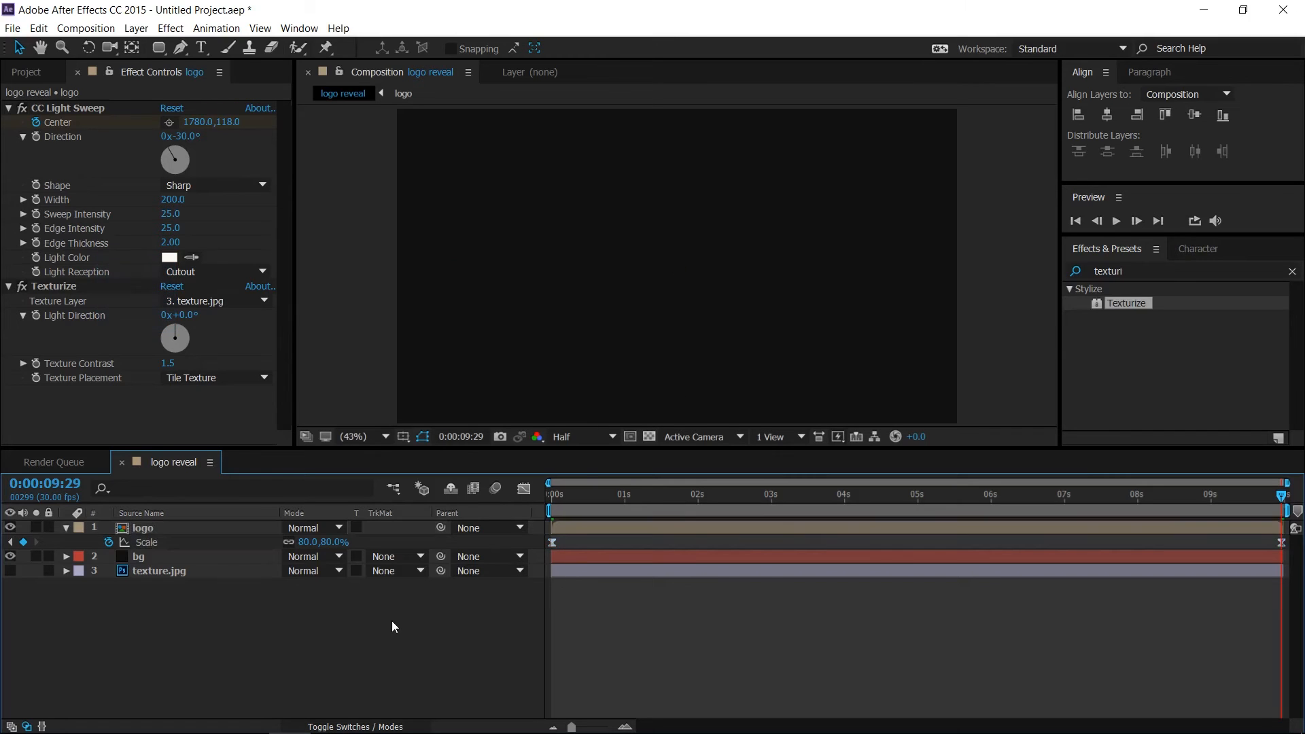
pyautogui.click(66, 528)
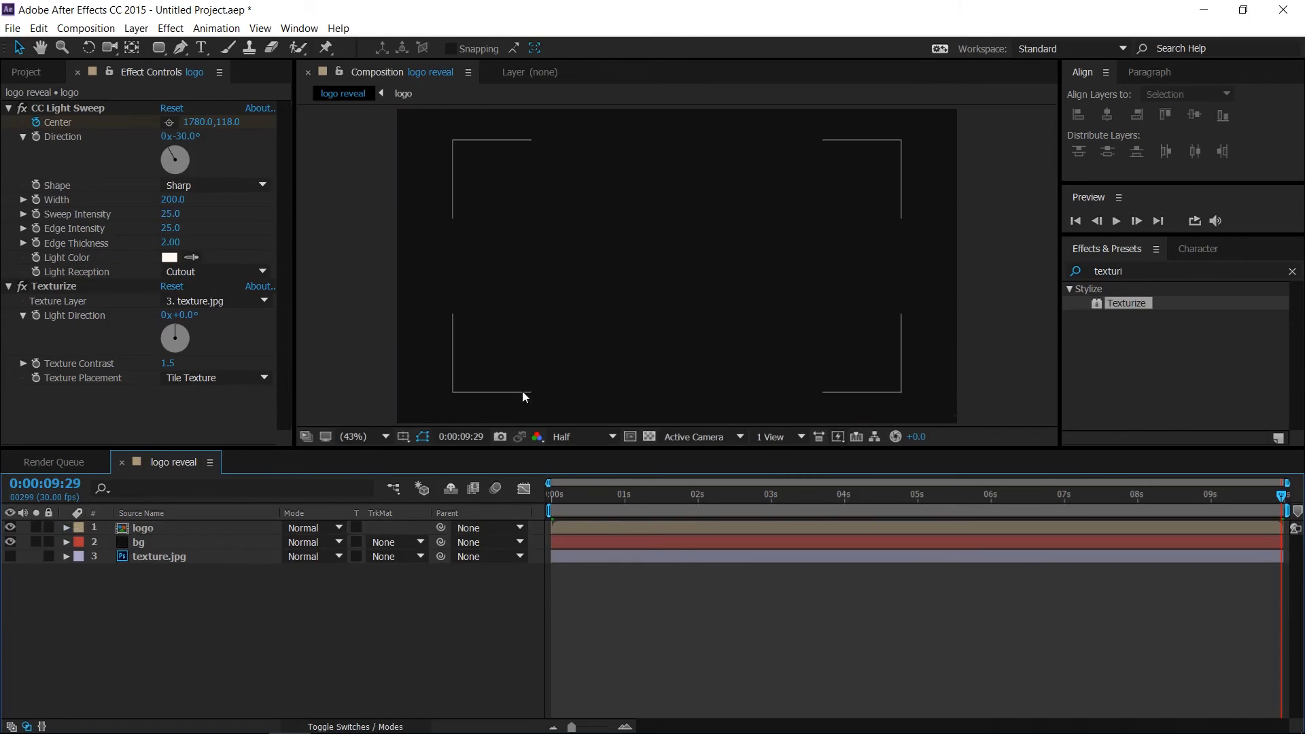
# Create a text layer reading "united artists" in the composition.
pyautogui.click(201, 49)
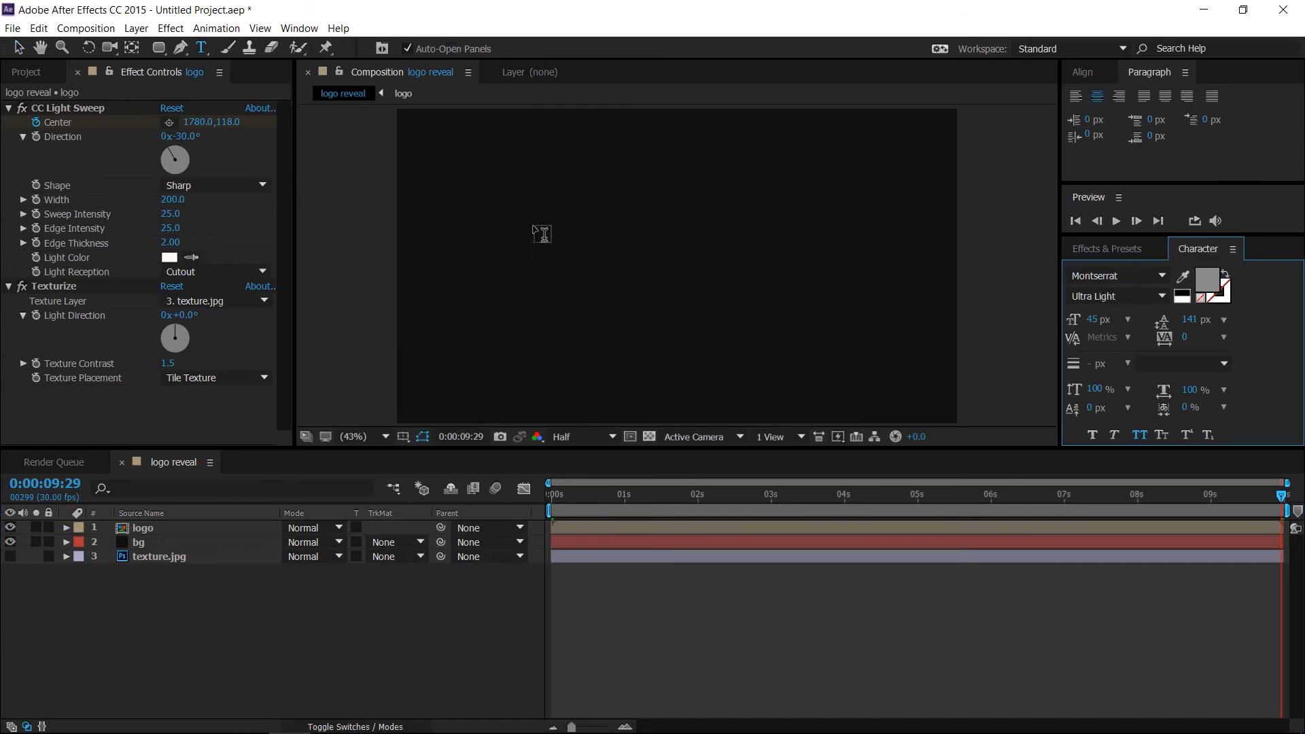
pyautogui.click(598, 250)
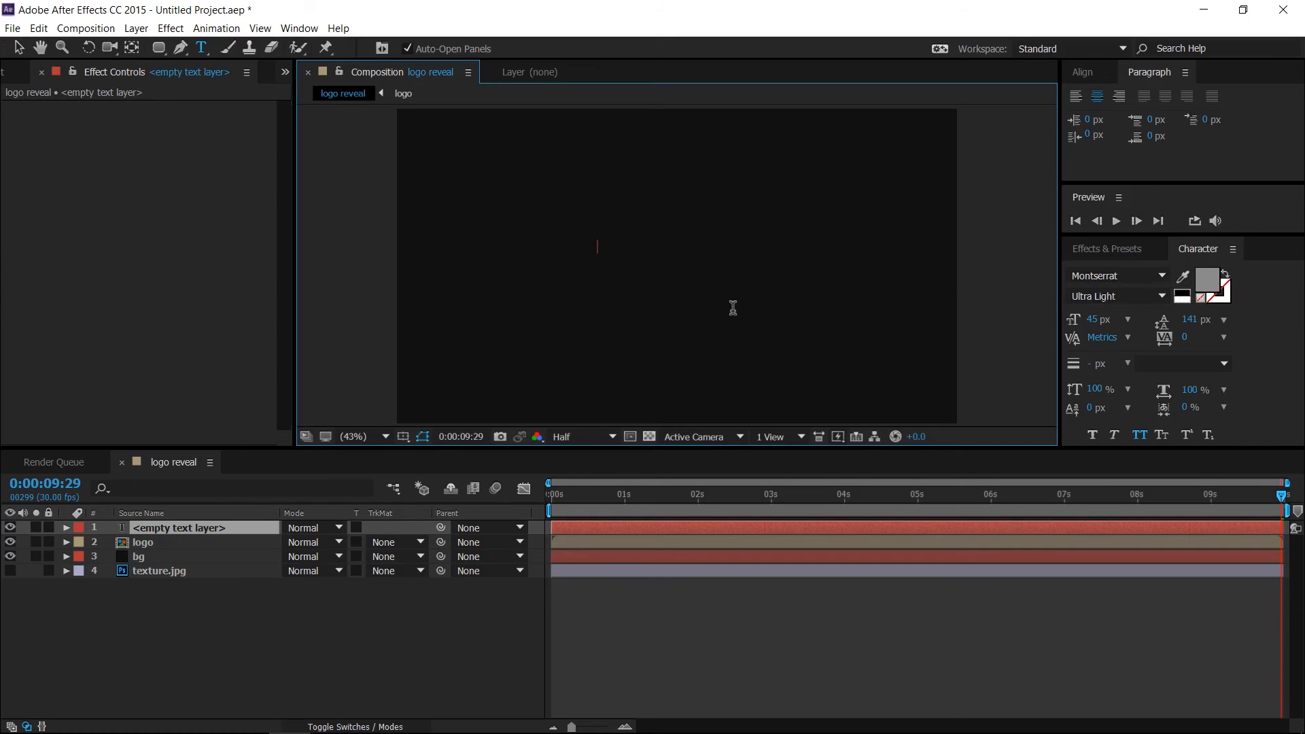
pyautogui.write('united art')
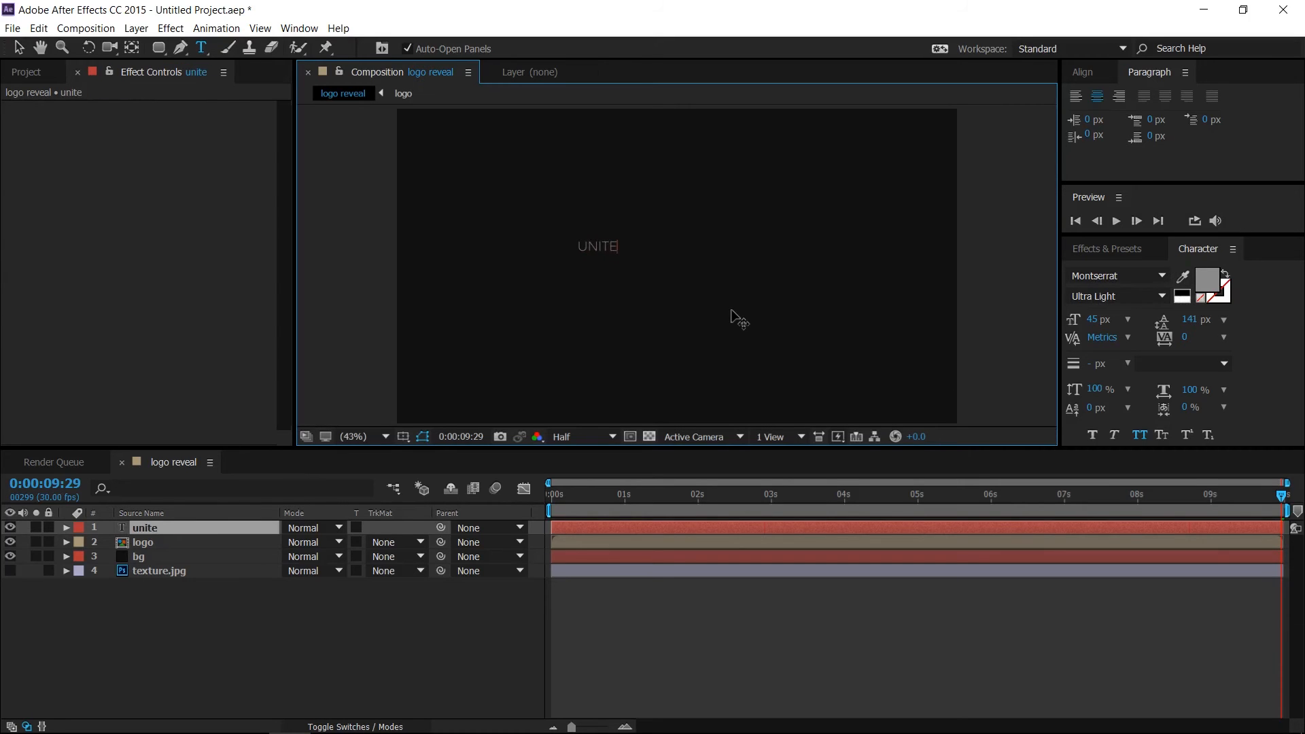
pyautogui.write('ists')
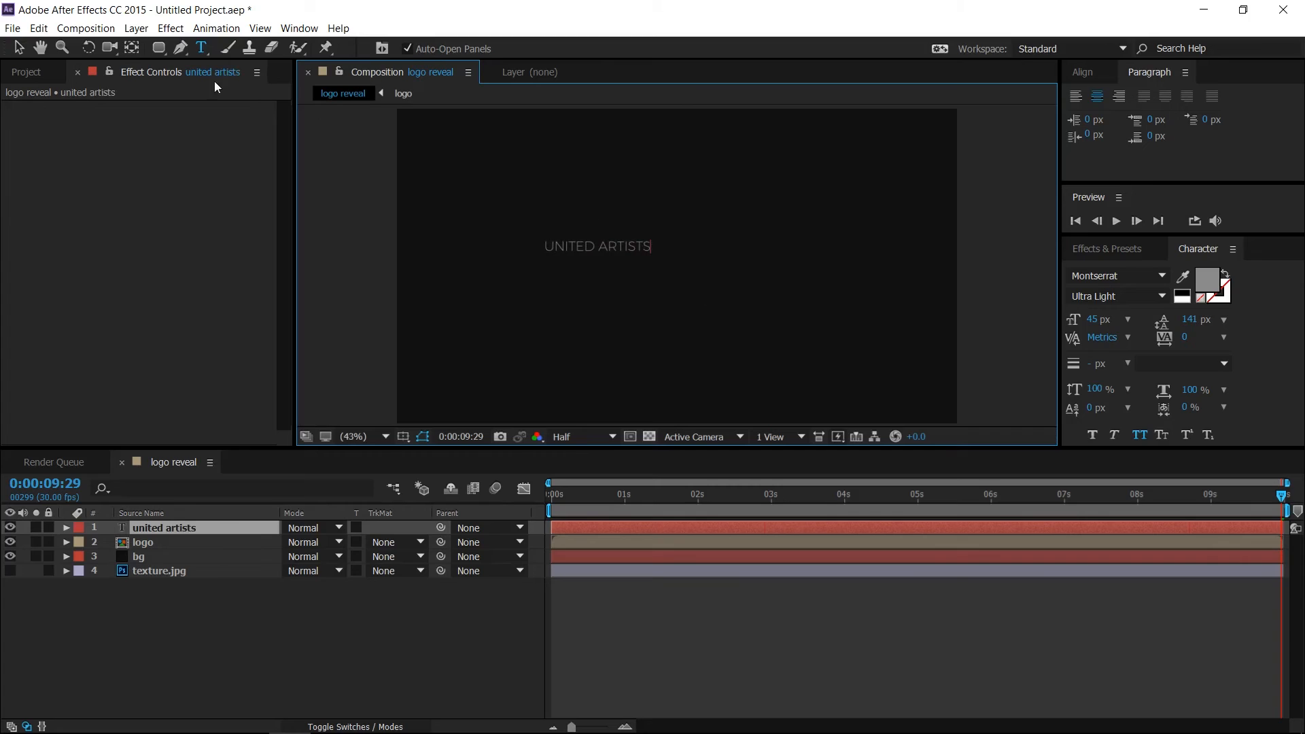
pyautogui.click(19, 48)
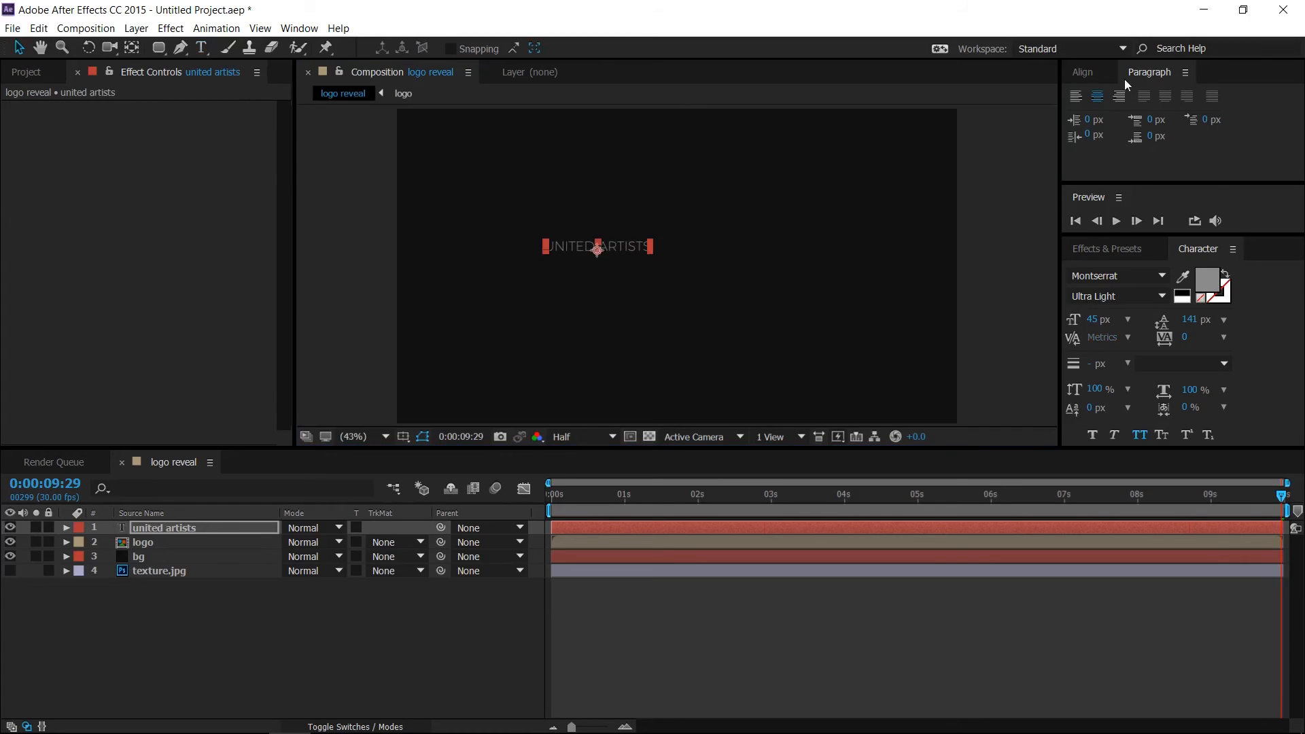
# Center the text layer horizontally and vertically in the composition and move its start to 0:00:06:00.
pyautogui.click(1085, 74)
pyautogui.click(1107, 115)
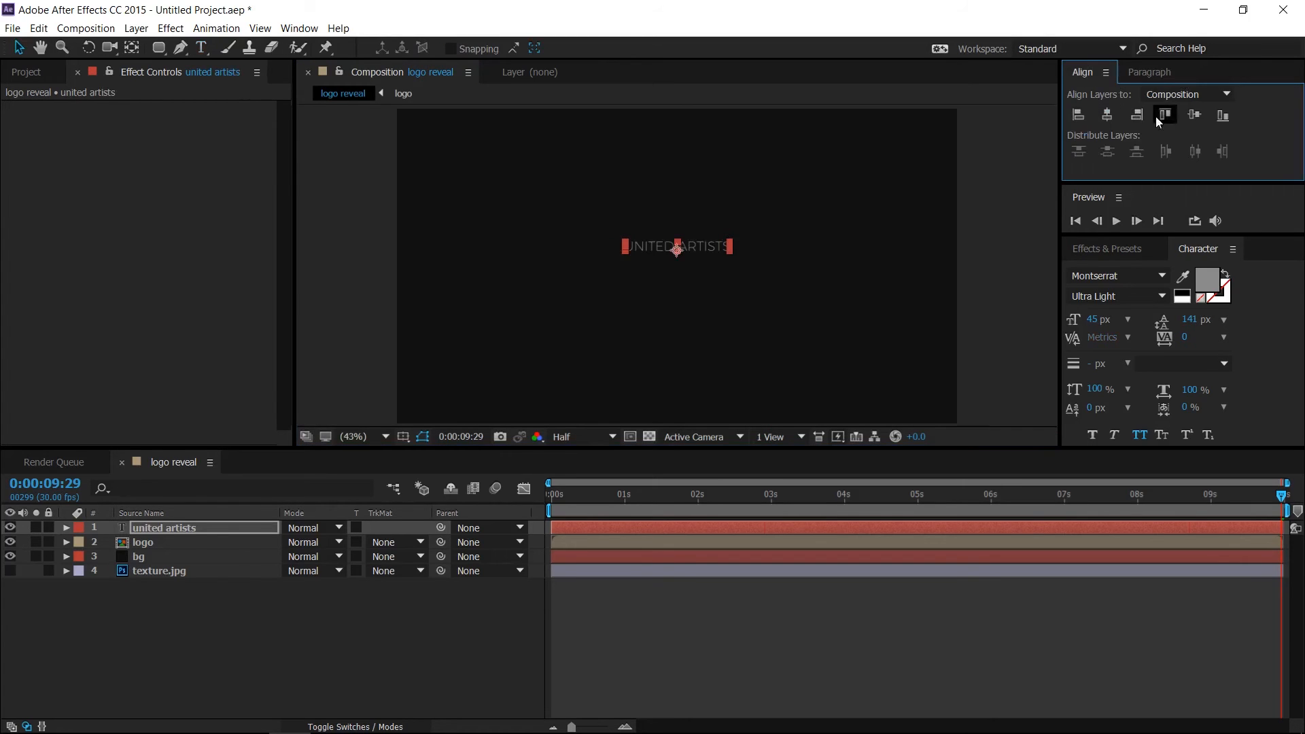
pyautogui.click(1193, 117)
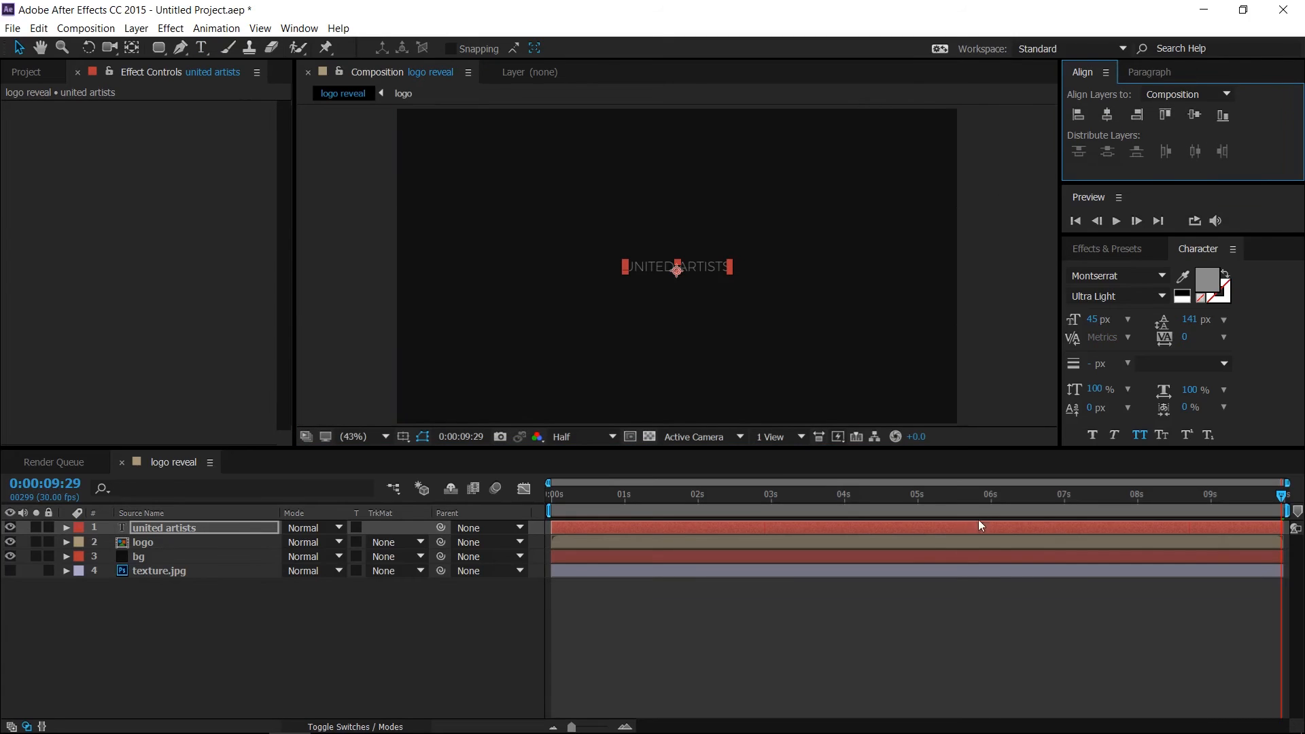
pyautogui.click(991, 504)
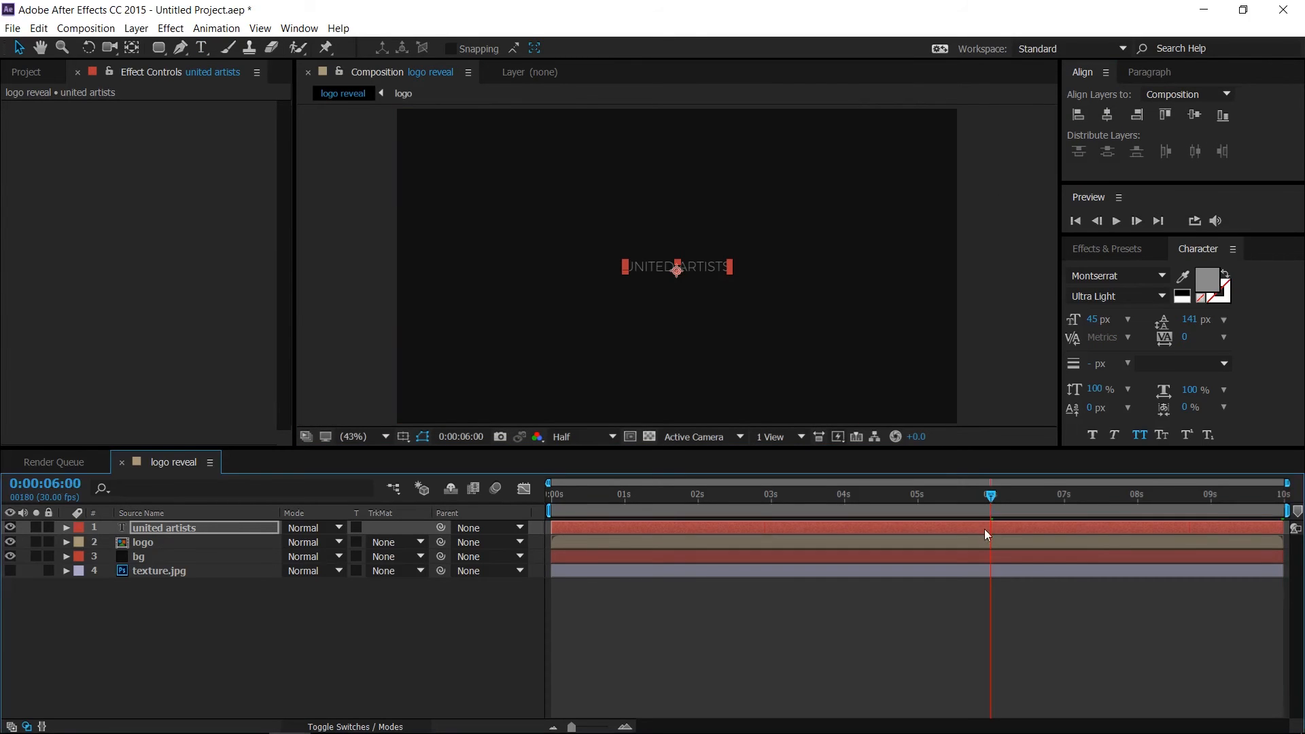
pyautogui.press('[')
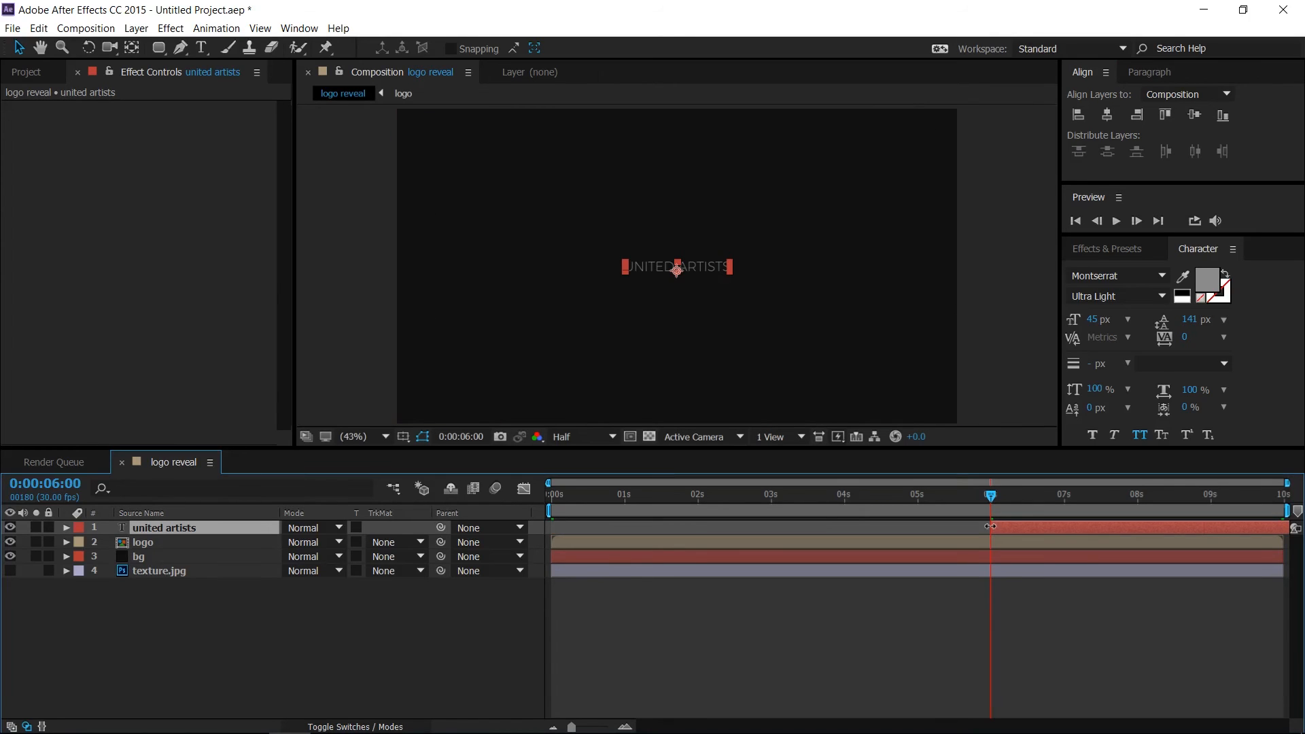
# Apply the Random Fade Up text animation preset to the "united artists" layer at 0:00:06:00.
pyautogui.click(1113, 250)
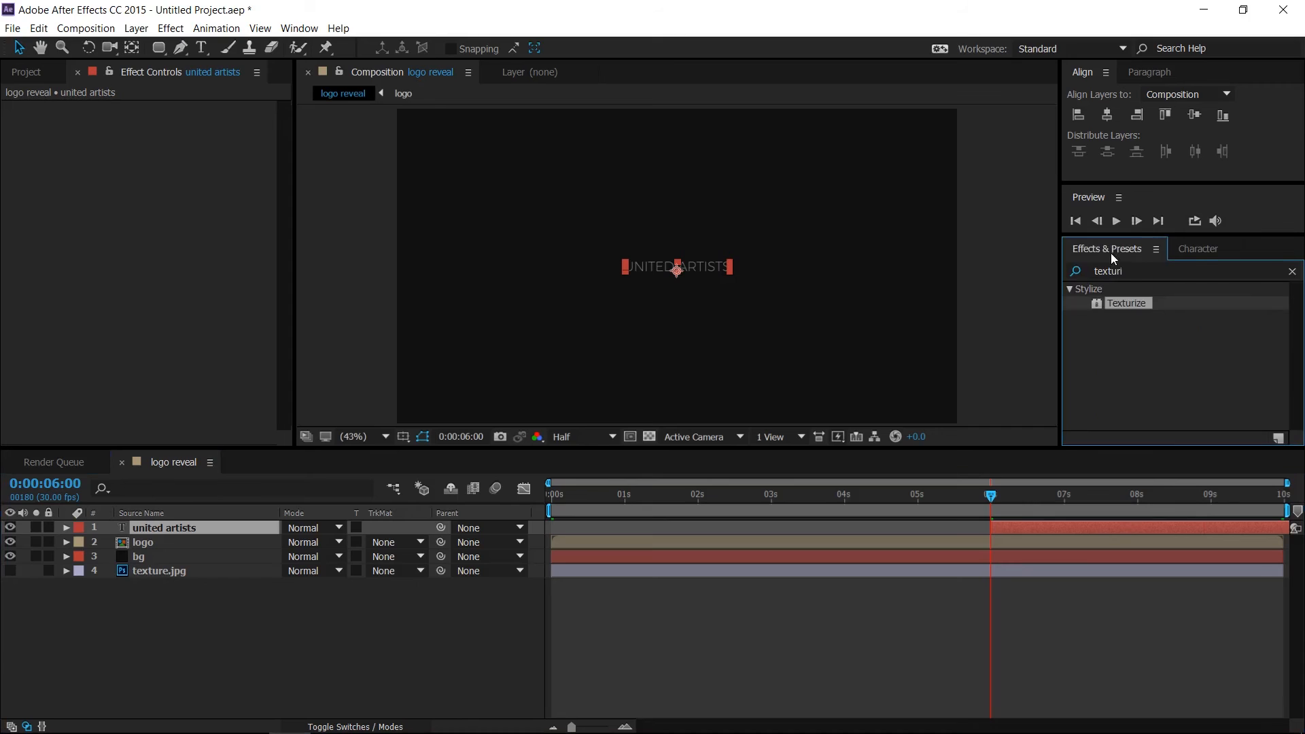
pyautogui.click(1292, 271)
pyautogui.click(1229, 271)
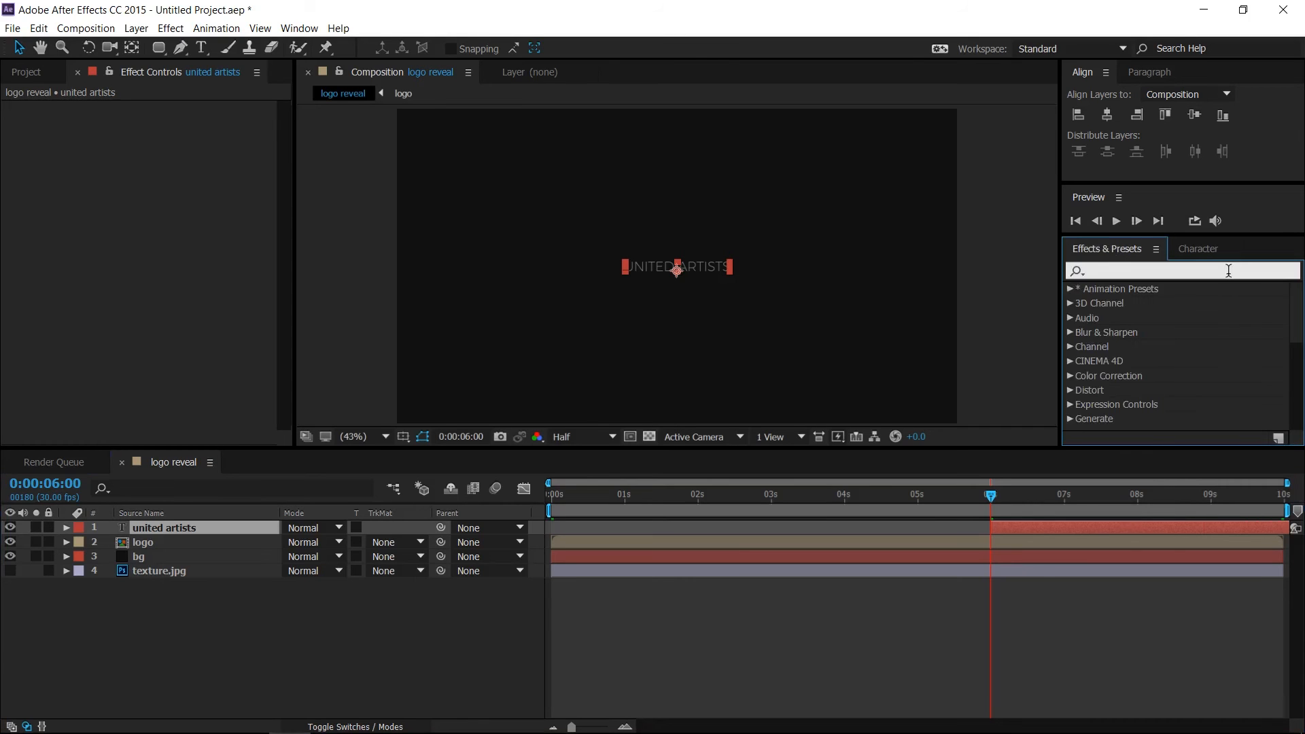
pyautogui.write('random fad')
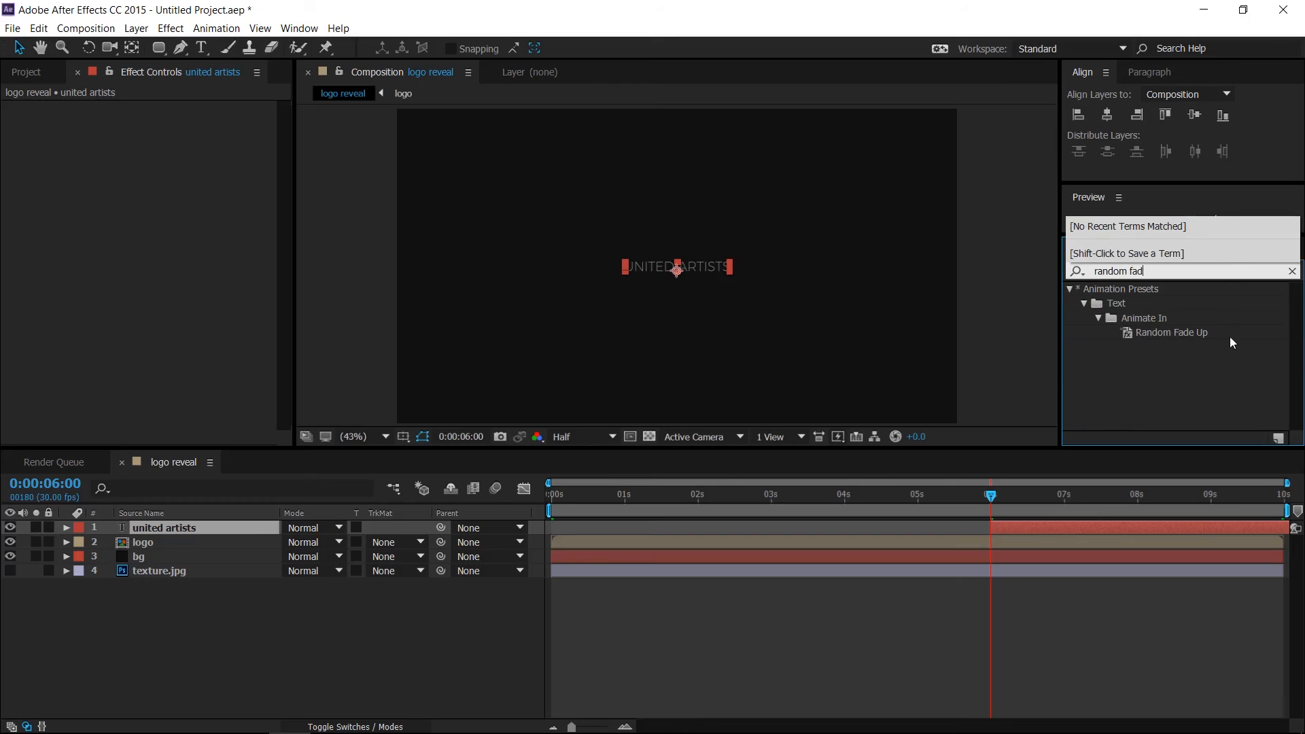
pyautogui.moveTo(1194, 333); pyautogui.dragTo(194, 529)
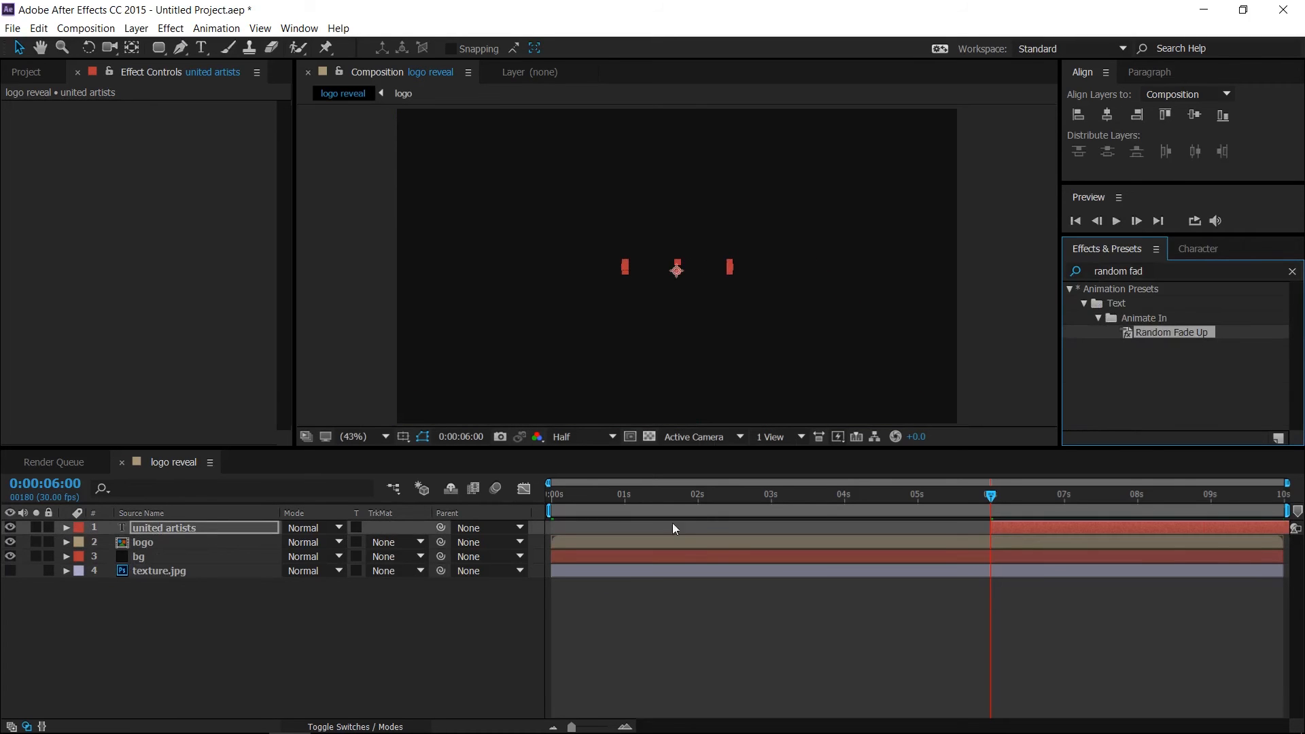
# Shorten the title's fade by moving the second Range Selector Start keyframe to about 0:00:06:20.
pyautogui.click(1123, 530)
pyautogui.press('u')
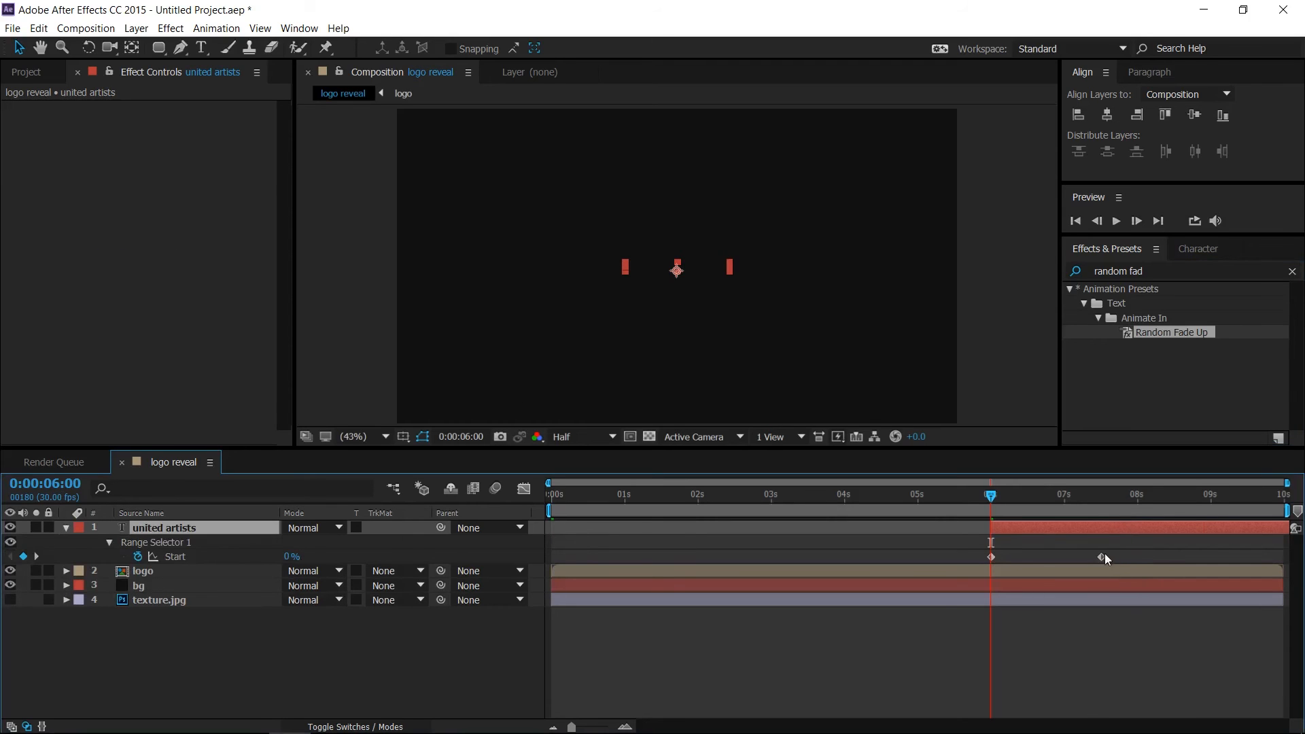
pyautogui.click(625, 727)
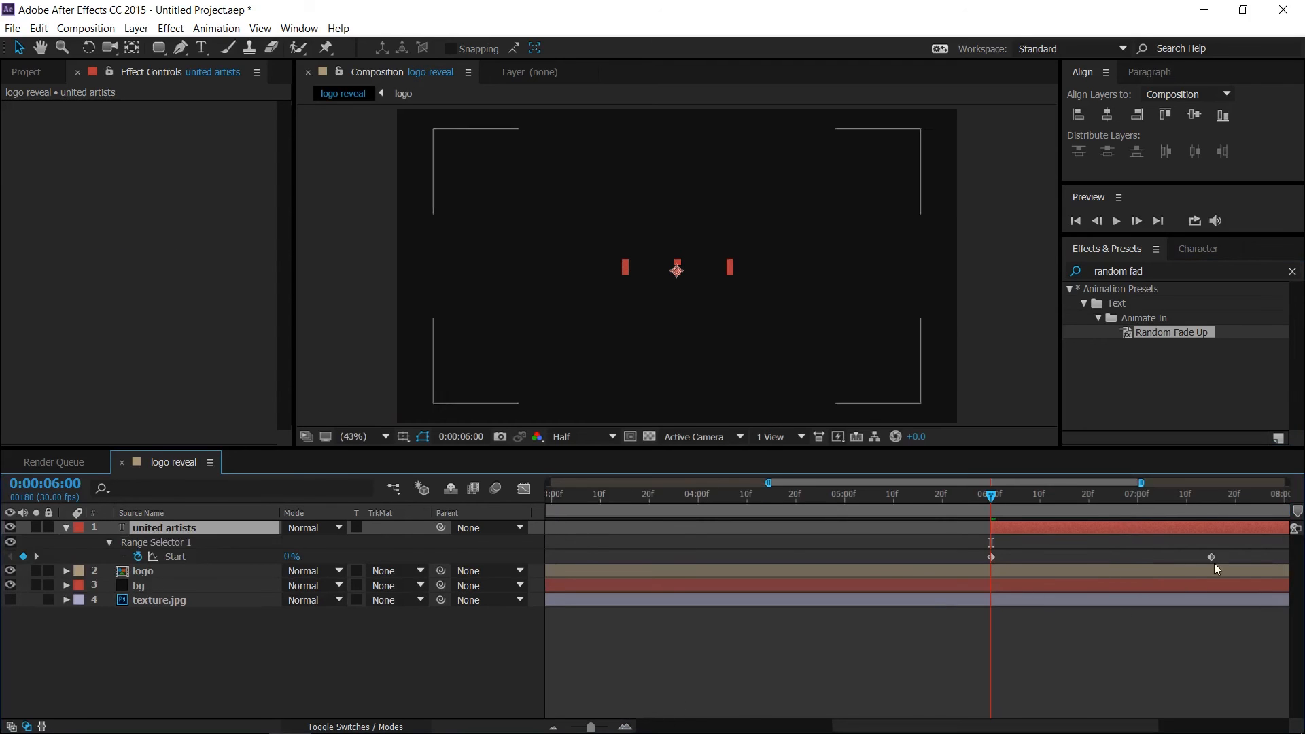
pyautogui.moveTo(1212, 557); pyautogui.dragTo(1203, 557)
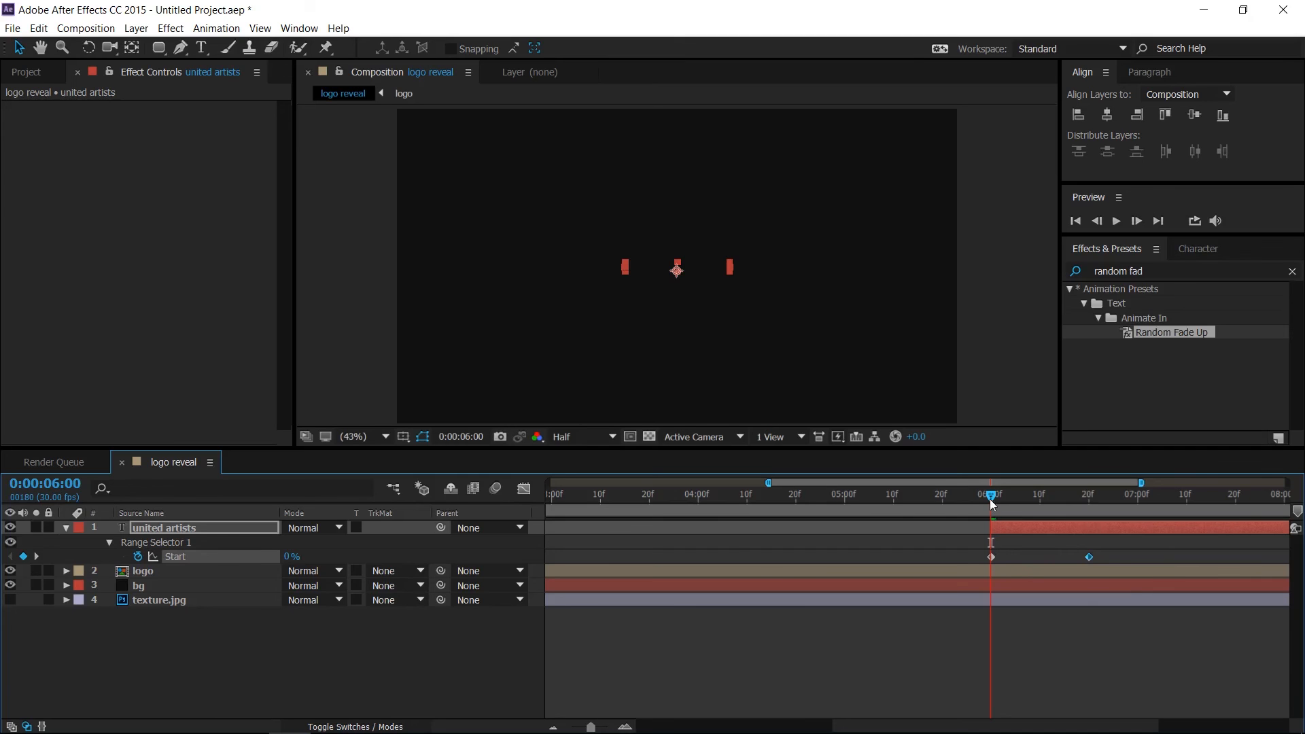
# Add sound effect.mp3 below texture.jpg in the logo reveal composition and preview it from 0:00:00:00.
pyautogui.moveTo(990, 499); pyautogui.dragTo(517, 519)
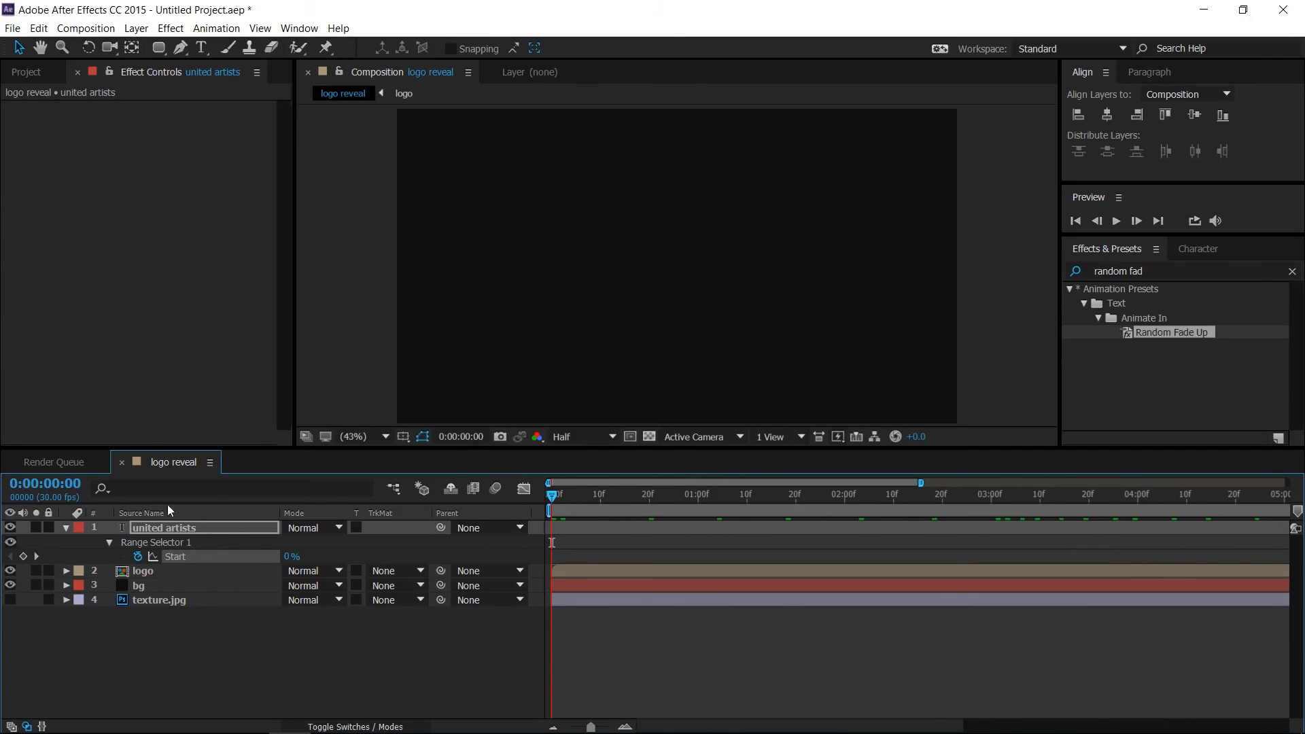
pyautogui.click(27, 73)
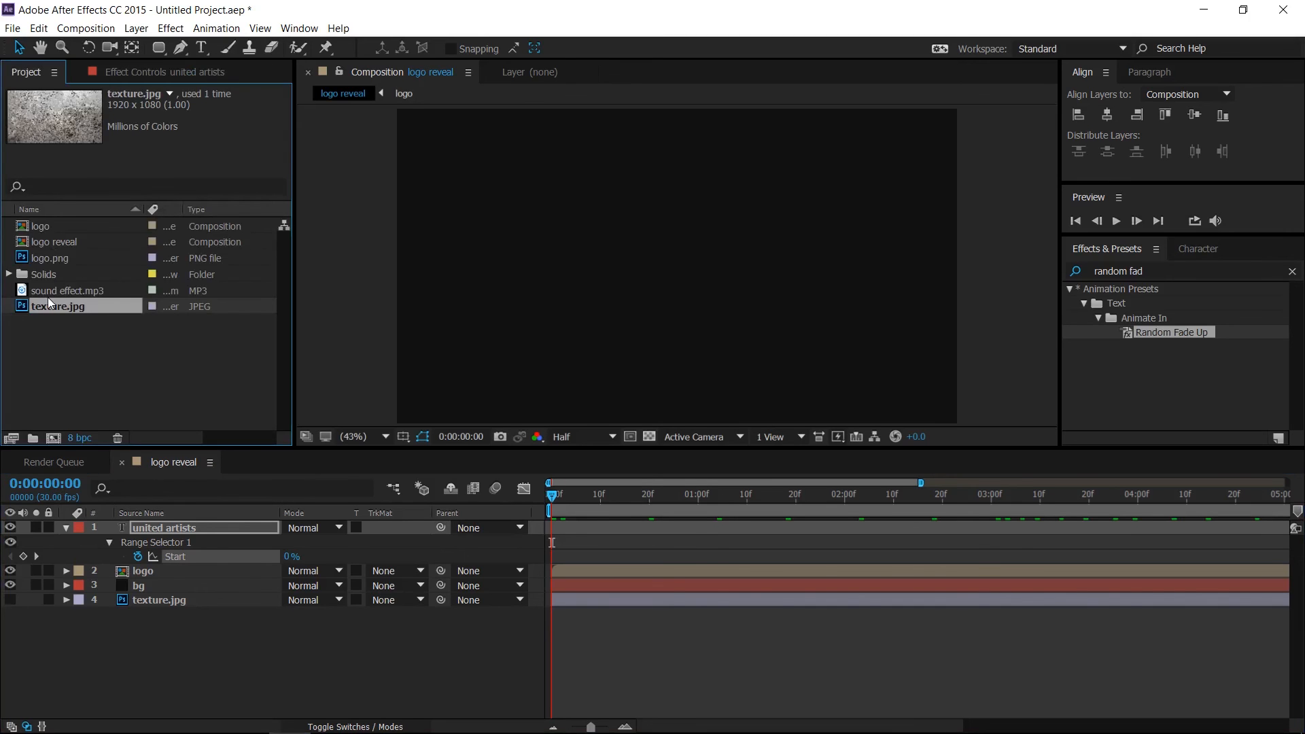
pyautogui.moveTo(48, 297); pyautogui.dragTo(91, 638)
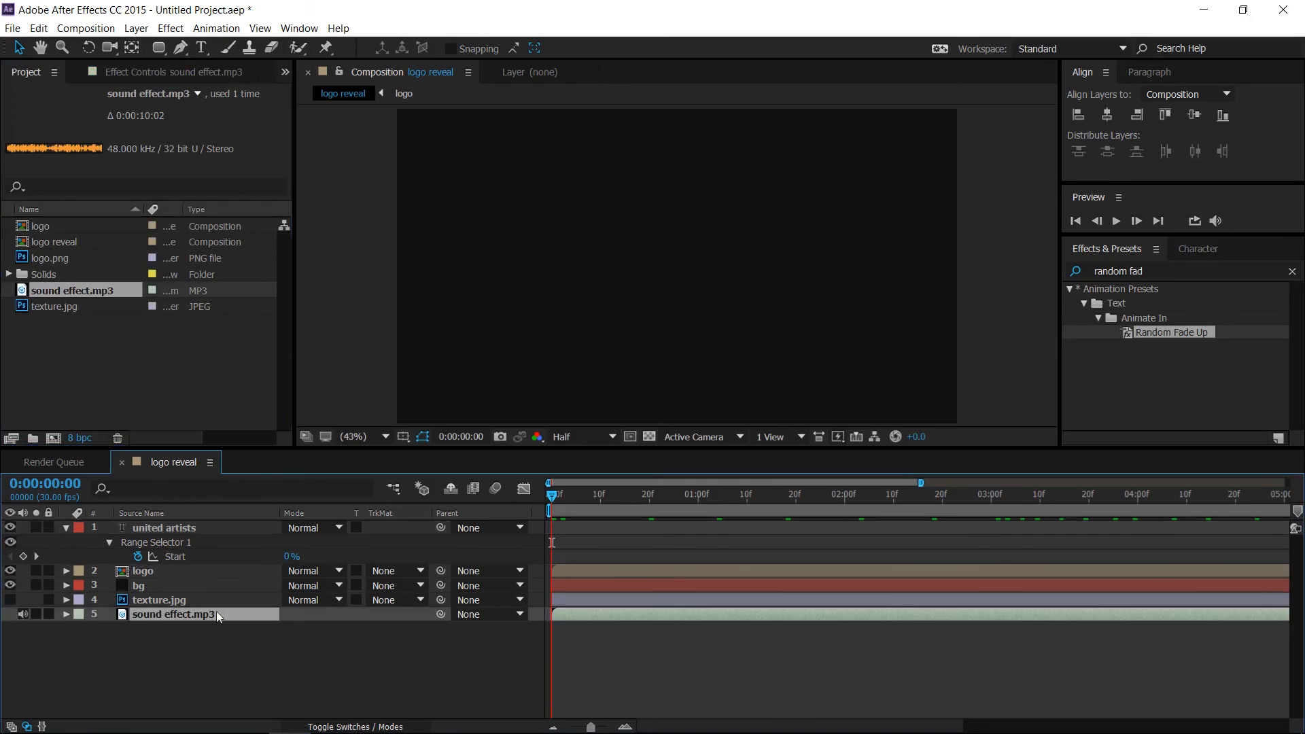
pyautogui.click(1117, 221)
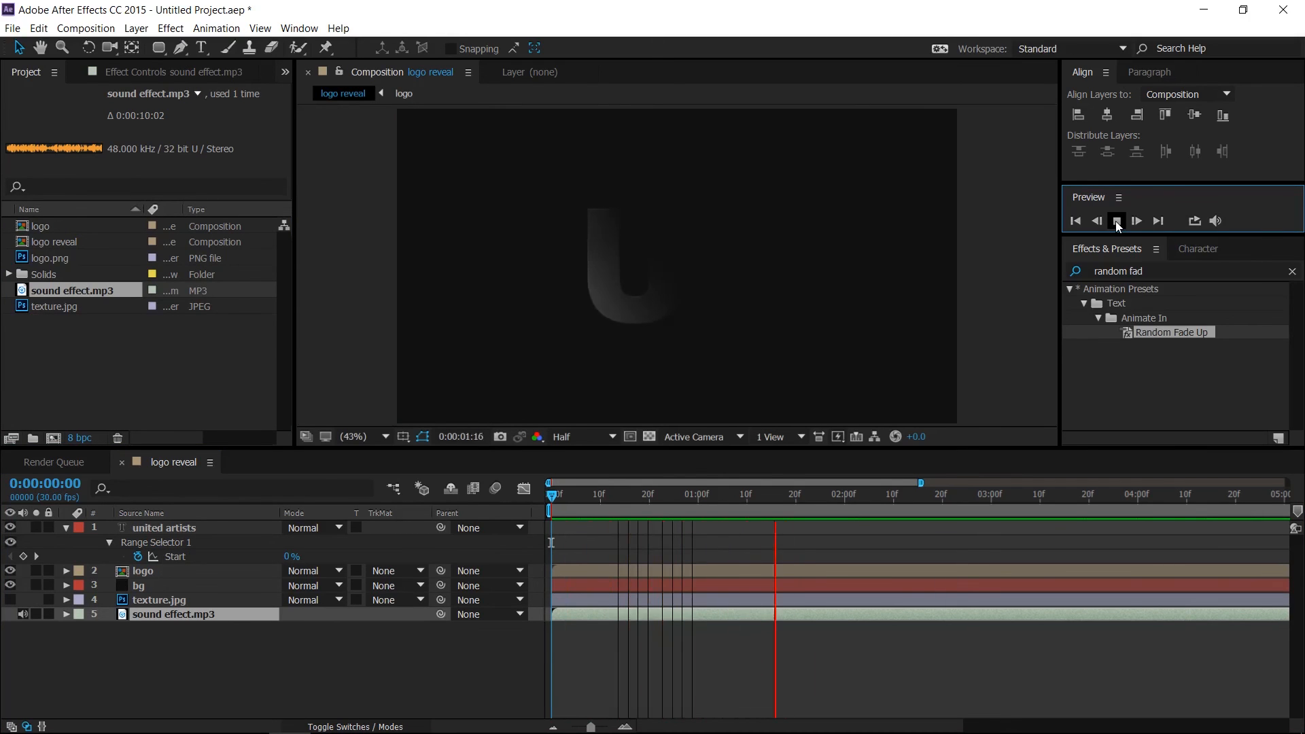